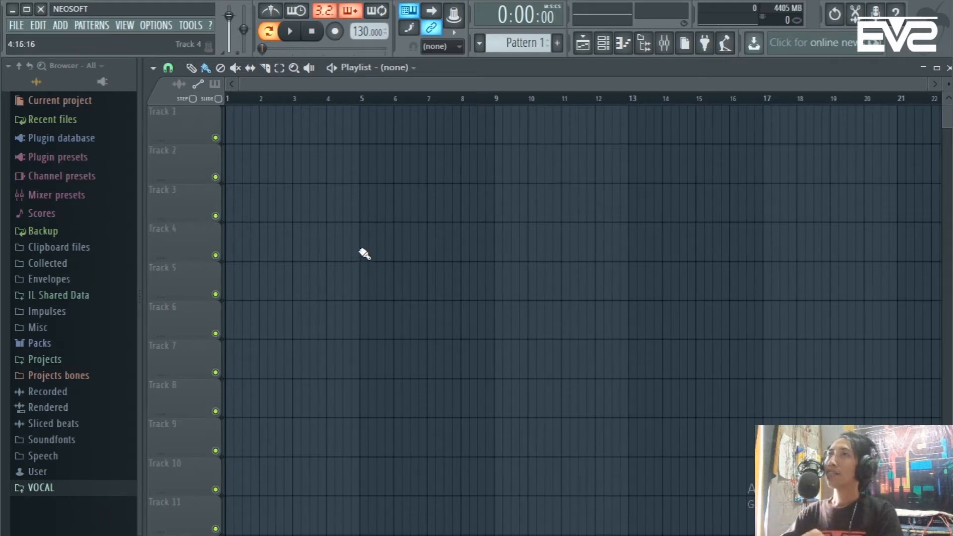
# Place the Dragon Ball ACPL sample from the VOCAL folder on Track 1 of the playlist and collapse the folder.
pyautogui.click(93, 490)
pyautogui.scroll(-5, 94, 457)
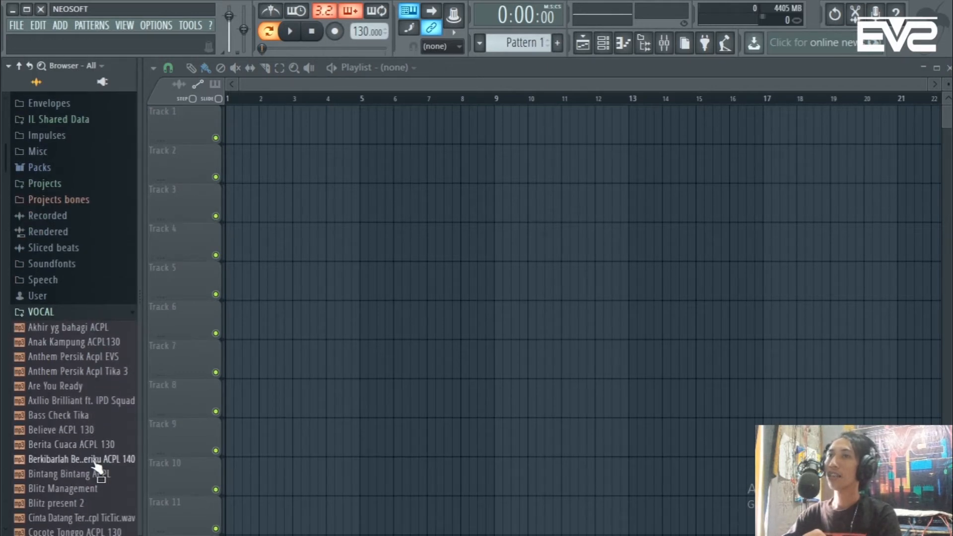
pyautogui.scroll(-5, 96, 464)
pyautogui.scroll(-3, 89, 457)
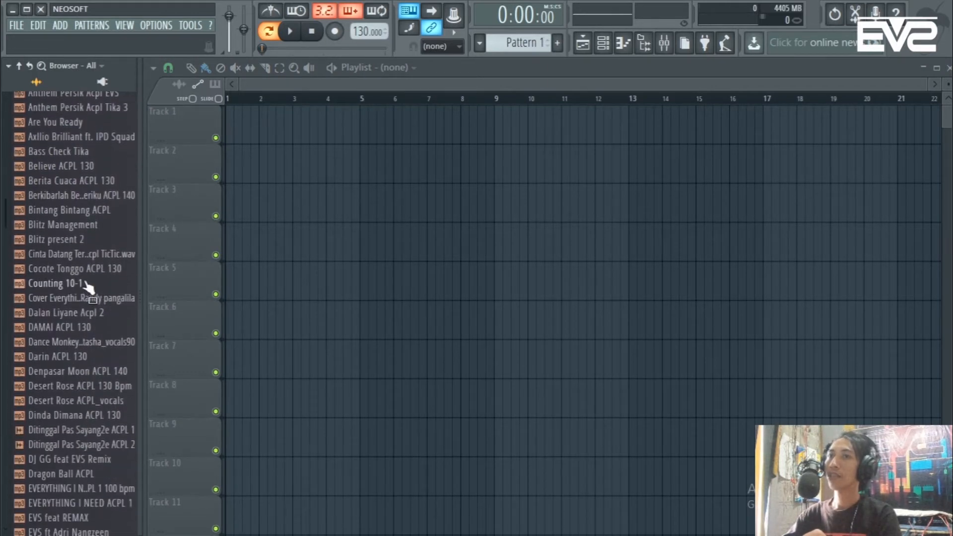
pyautogui.moveTo(63, 474); pyautogui.dragTo(270, 147)
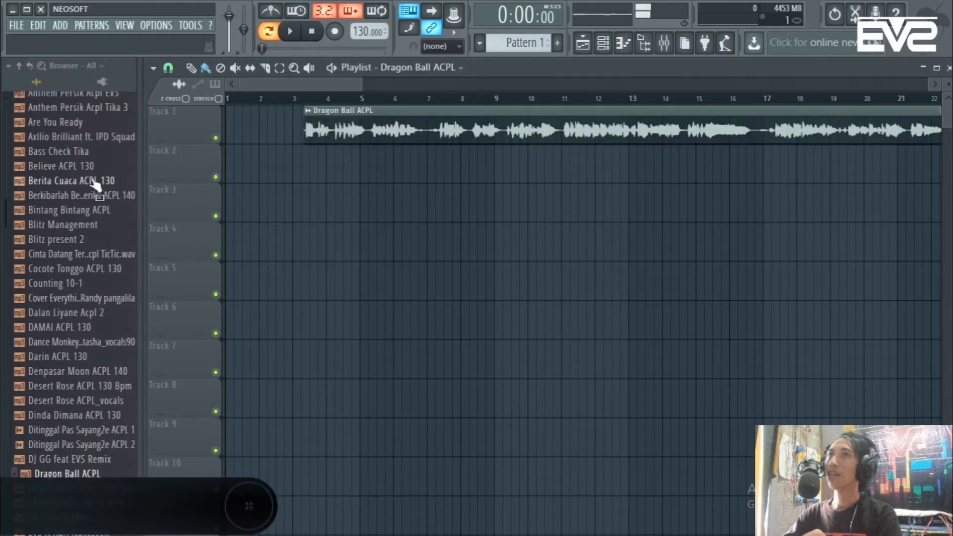
pyautogui.scroll(8, 95, 186)
pyautogui.click(106, 319)
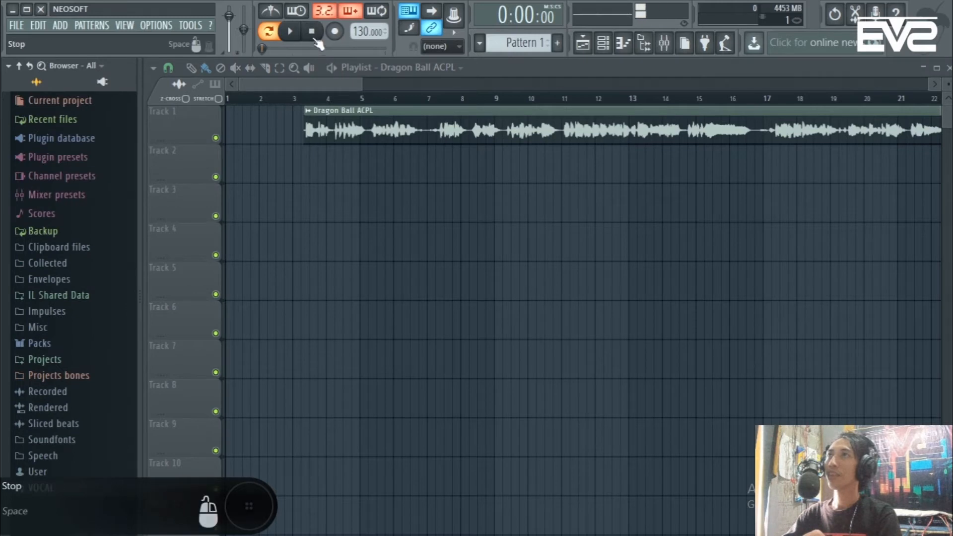
# Move the Dragon Ball ACPL clip on Track 1 to start at bar 1.
pyautogui.moveTo(342, 130); pyautogui.dragTo(265, 131)
pyautogui.scroll(-3, 301, 171)
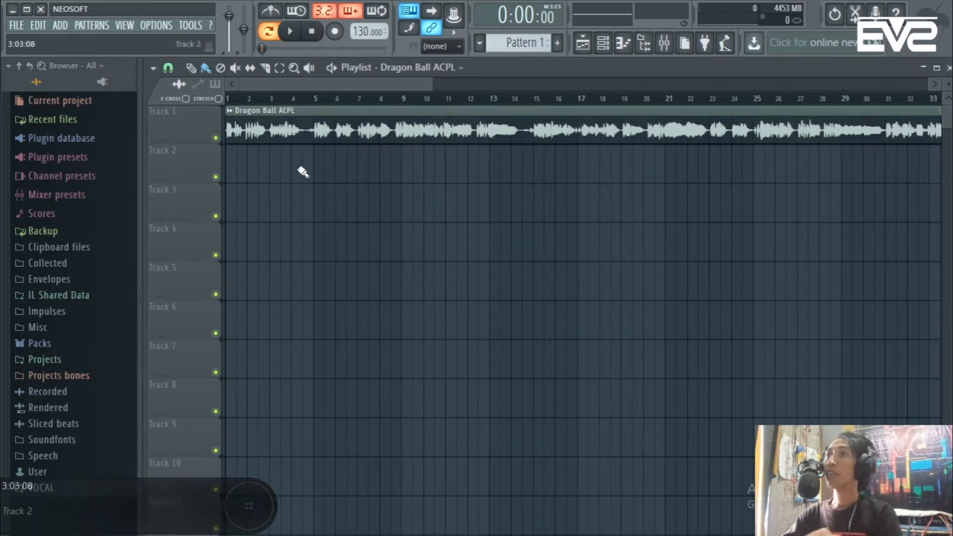
pyautogui.scroll(-2, 309, 193)
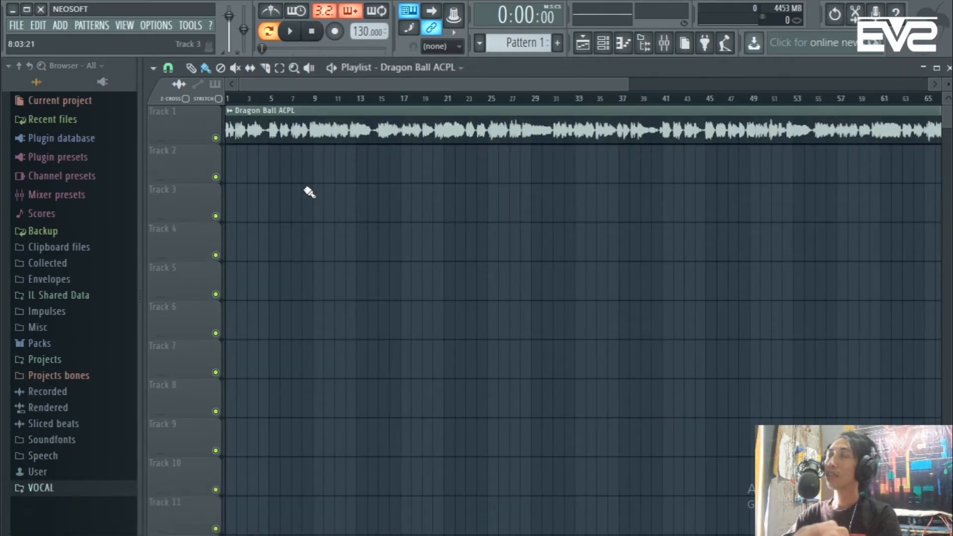
pyautogui.scroll(-2, 325, 185)
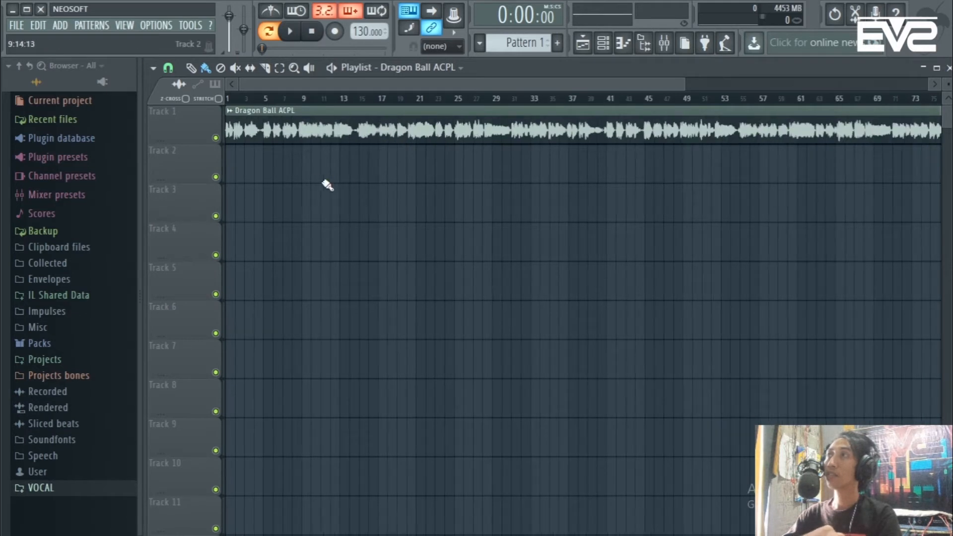
pyautogui.scroll(-1, 318, 211)
pyautogui.scroll(1, 250, 198)
pyautogui.scroll(1, 312, 88)
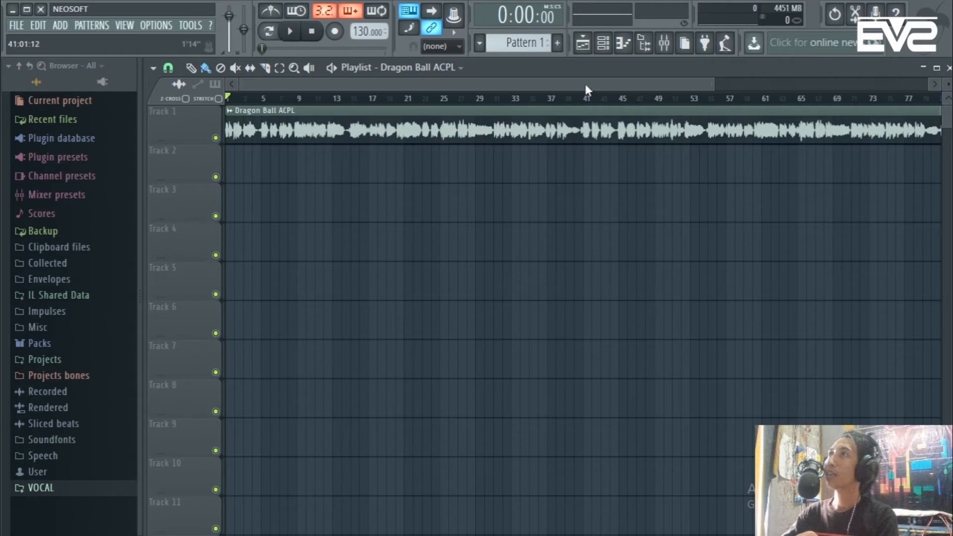
# Show all channels in the channel rack and select only the Dragon Ball ACPL channel.
pyautogui.click(603, 43)
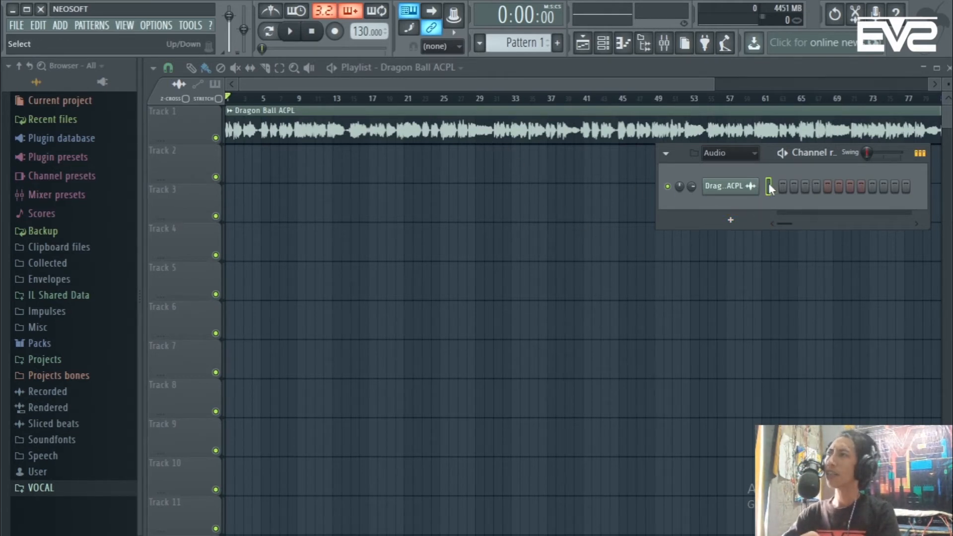
pyautogui.click(752, 153)
pyautogui.click(731, 195)
pyautogui.click(739, 153)
pyautogui.click(735, 166)
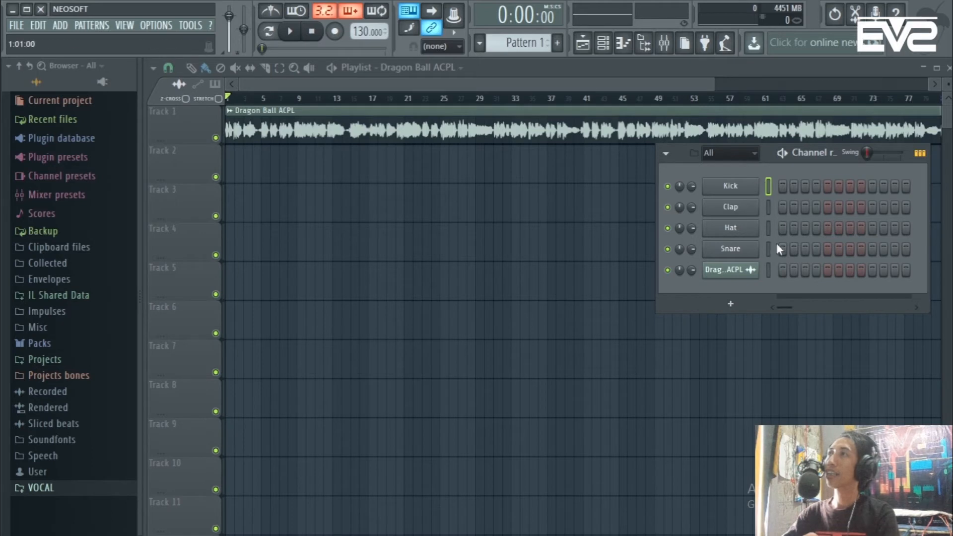
pyautogui.click(768, 268)
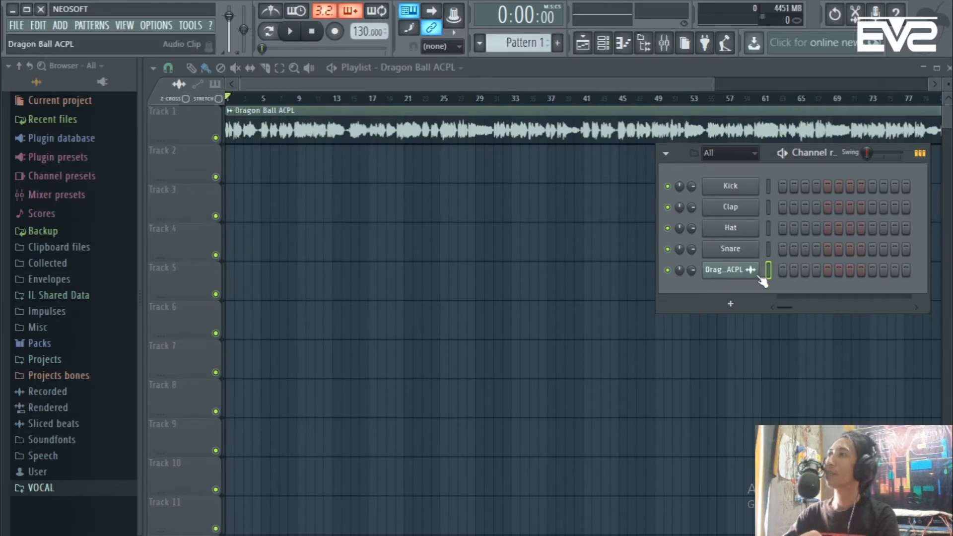
# Route the Dragon Ball ACPL channel to mixer Insert 10 and play it briefly to check the routing.
pyautogui.click(664, 44)
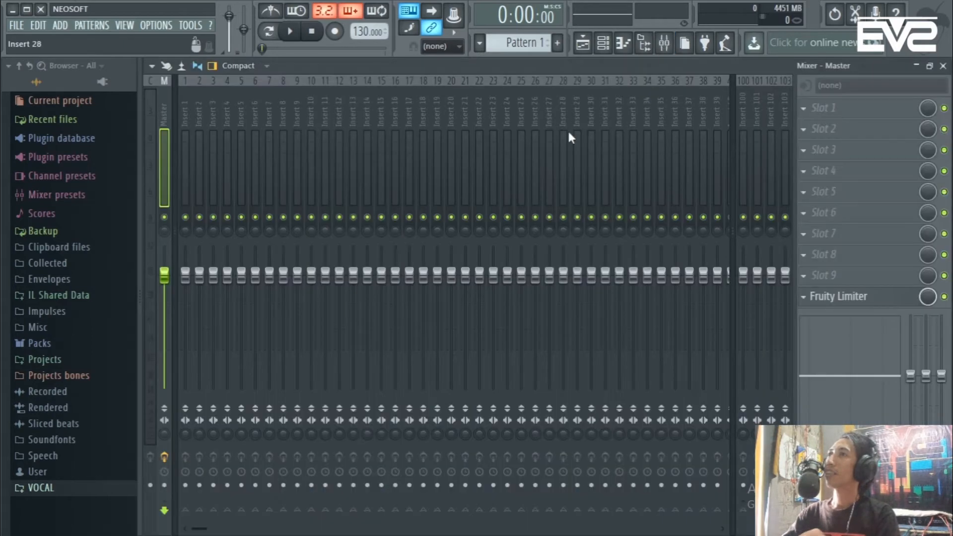
pyautogui.click(306, 150)
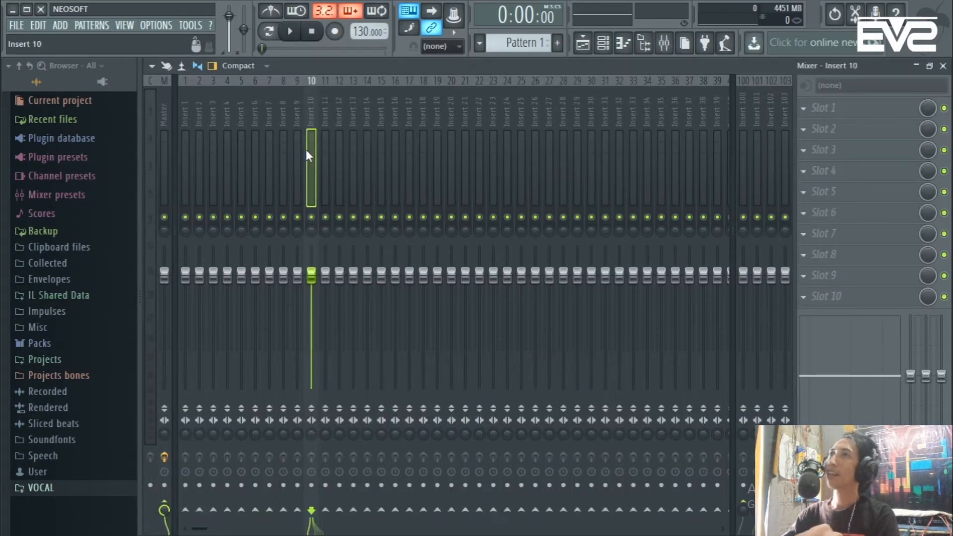
pyautogui.hotkey('ctrl', 'l')
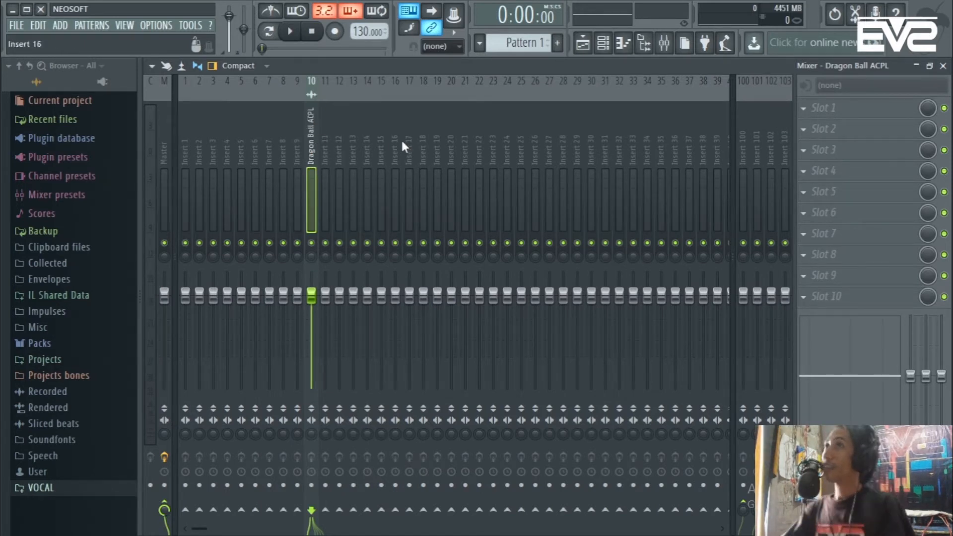
pyautogui.press('space')
pyautogui.press('space')
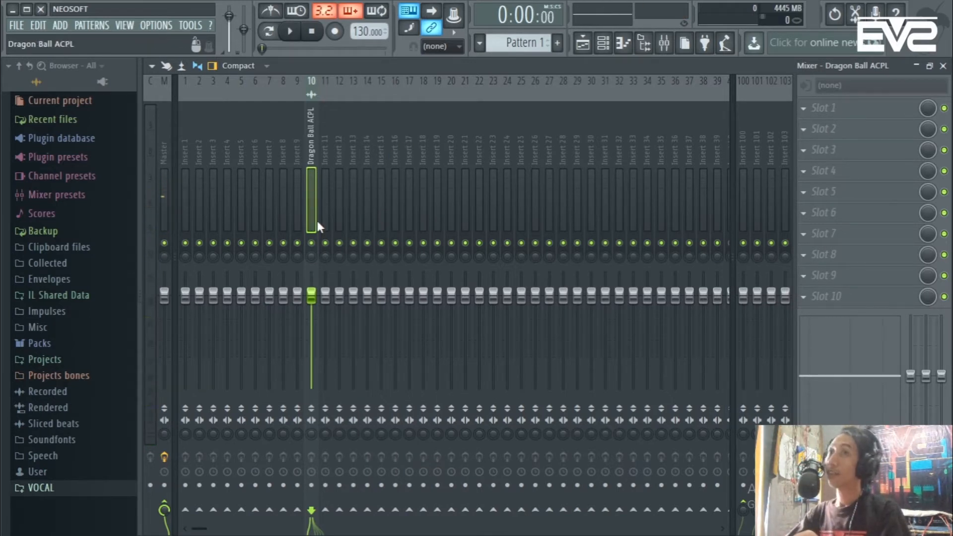
# Raise the gain of the Fruity Limiter on the Master track to 6.0 dB and close the plugin.
pyautogui.click(167, 154)
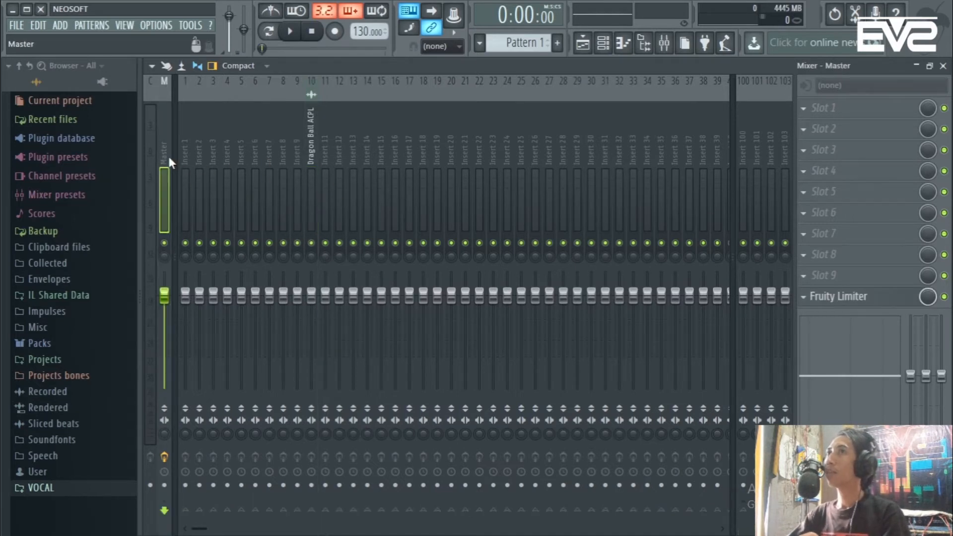
pyautogui.click(849, 301)
pyautogui.moveTo(721, 416); pyautogui.dragTo(556, 158)
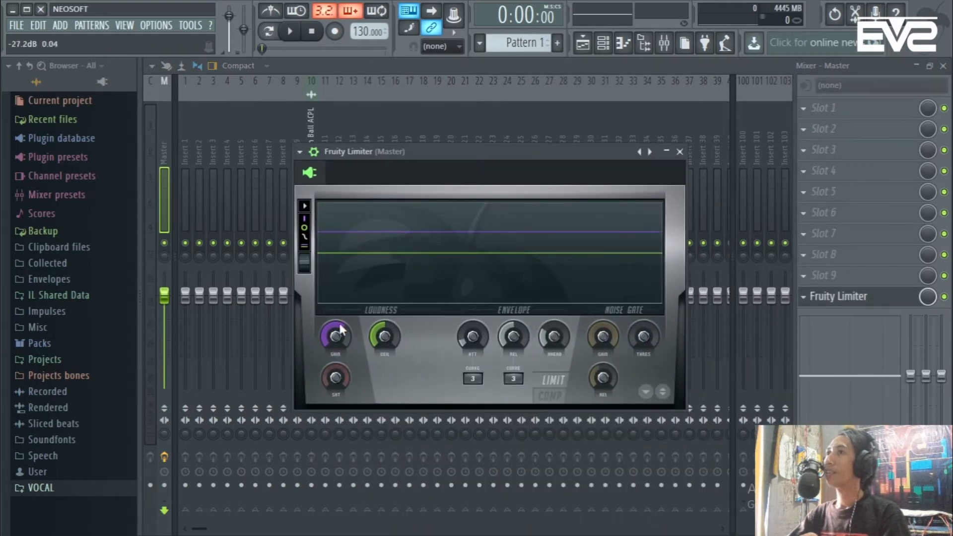
pyautogui.moveTo(341, 330); pyautogui.dragTo(341, 242)
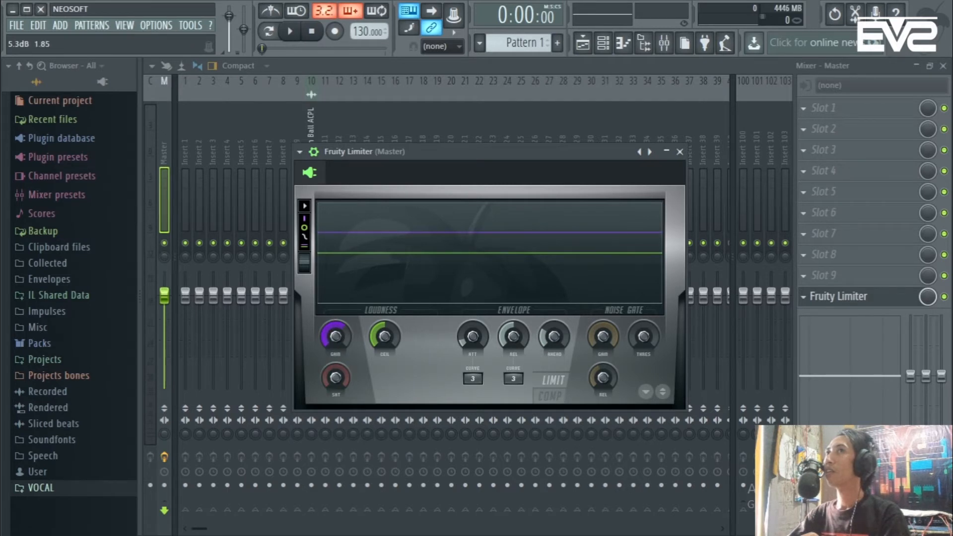
pyautogui.moveTo(336, 336); pyautogui.dragTo(335, 334)
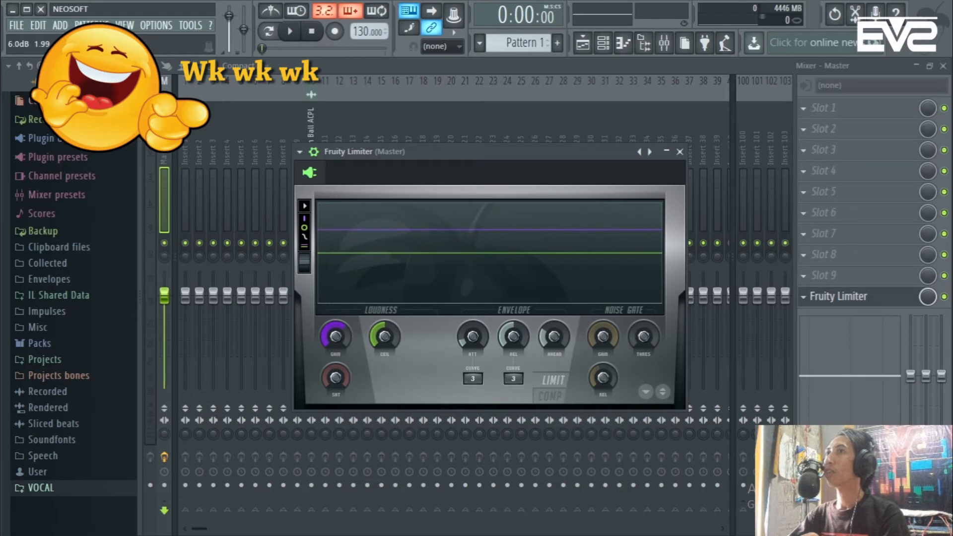
pyautogui.click(680, 151)
# Remove the Fruity Limiter from slot 10 of the Master track and play the vocal briefly.
pyautogui.click(811, 306)
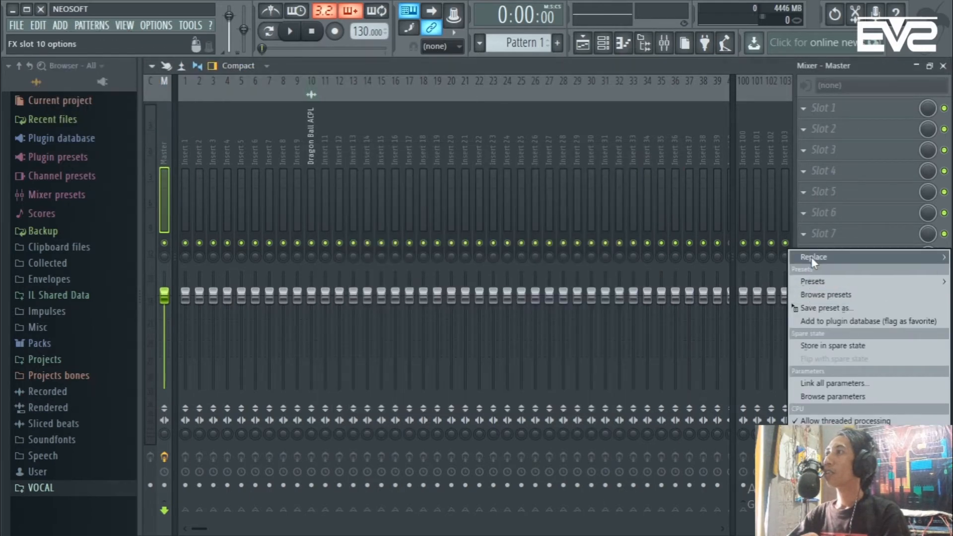
pyautogui.moveTo(811, 256)
pyautogui.click(601, 81)
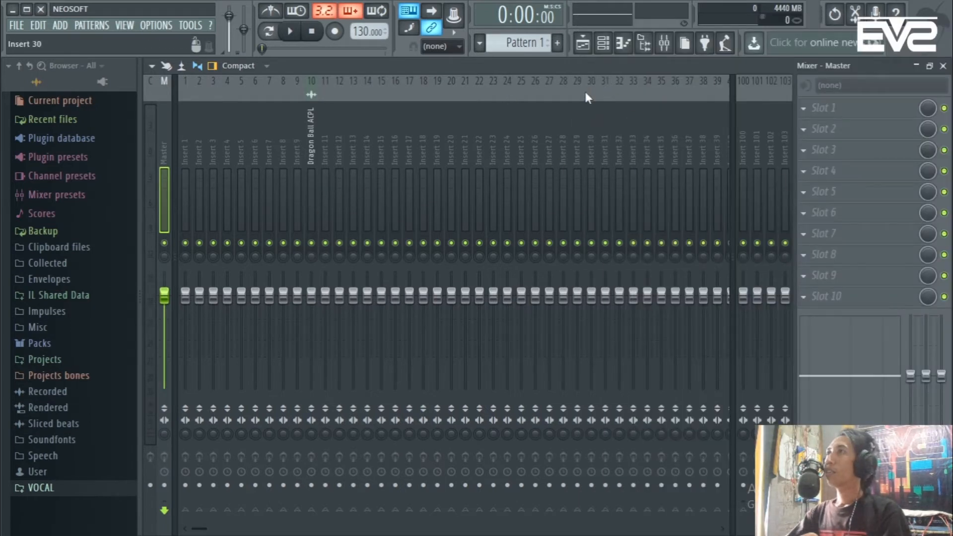
pyautogui.press('space')
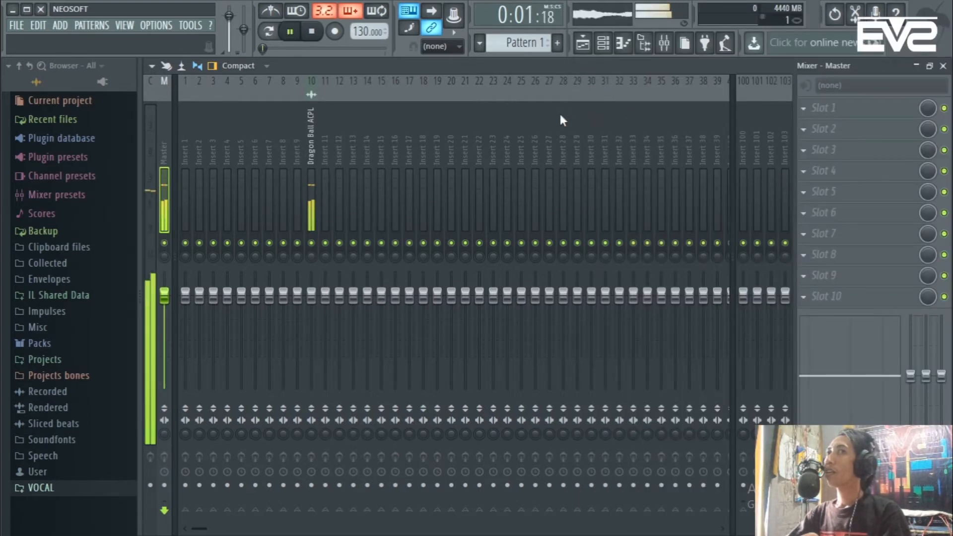
pyautogui.press('space')
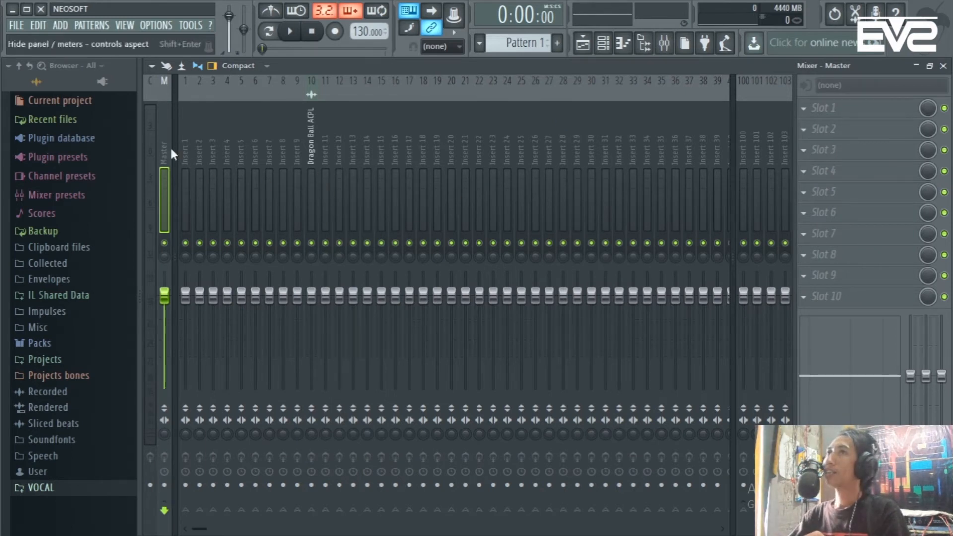
# Load Fruity Parametric EQ 2 into slot 1 of the Dragon Ball ACPL mixer track and play the vocal briefly.
pyautogui.click(310, 153)
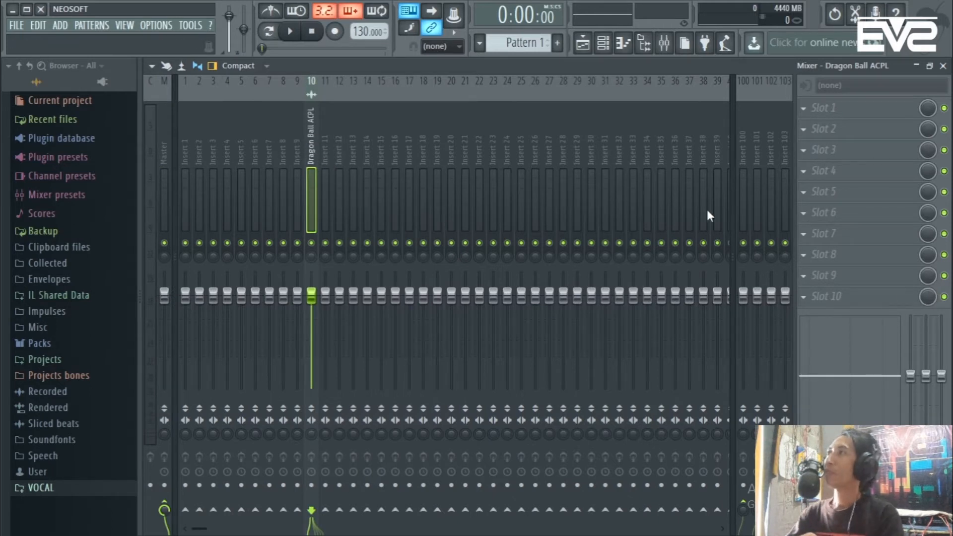
pyautogui.click(861, 113)
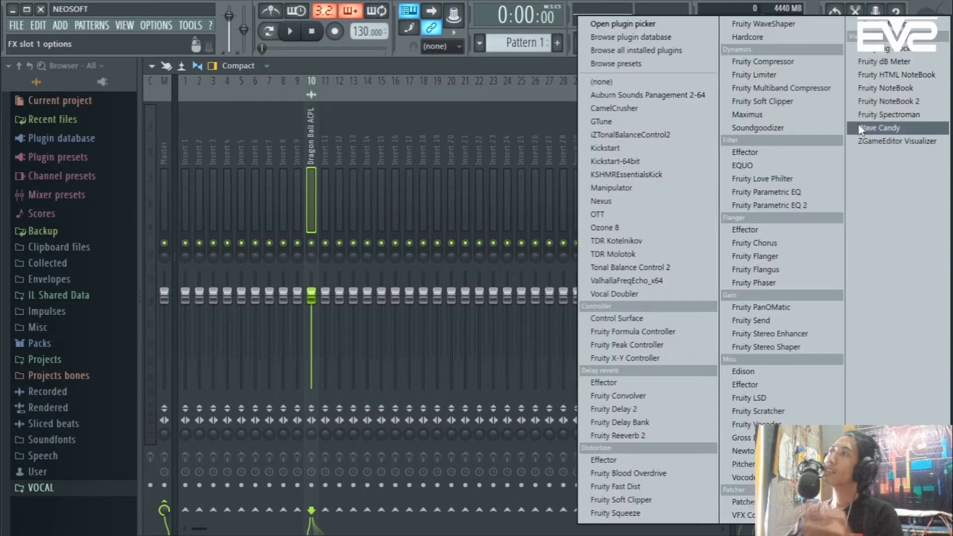
pyautogui.click(807, 209)
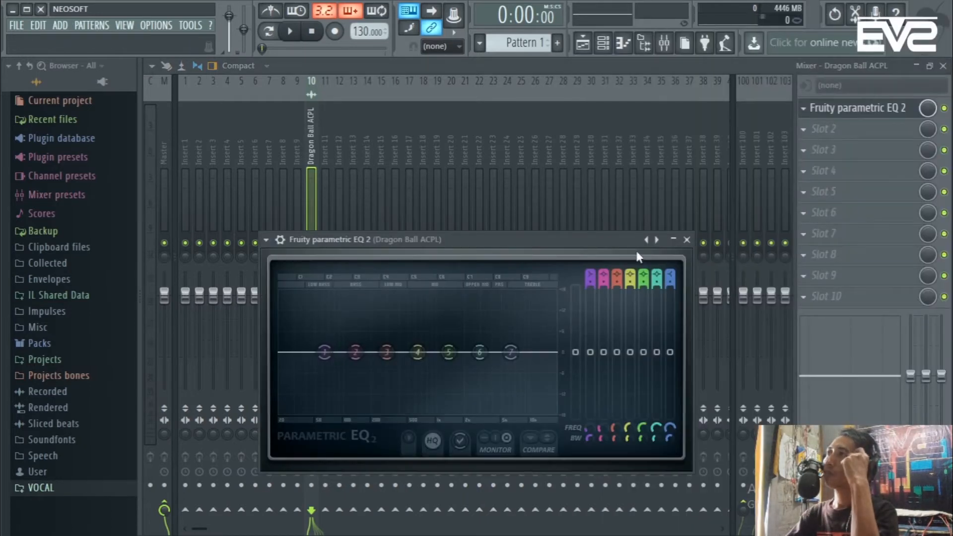
pyautogui.moveTo(556, 240); pyautogui.dragTo(658, 138)
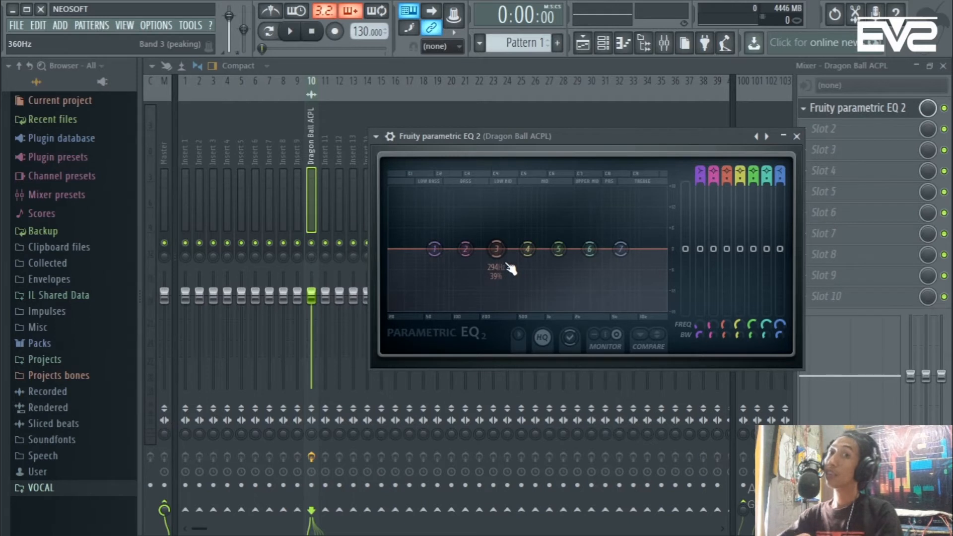
pyautogui.press('space')
pyautogui.press('space')
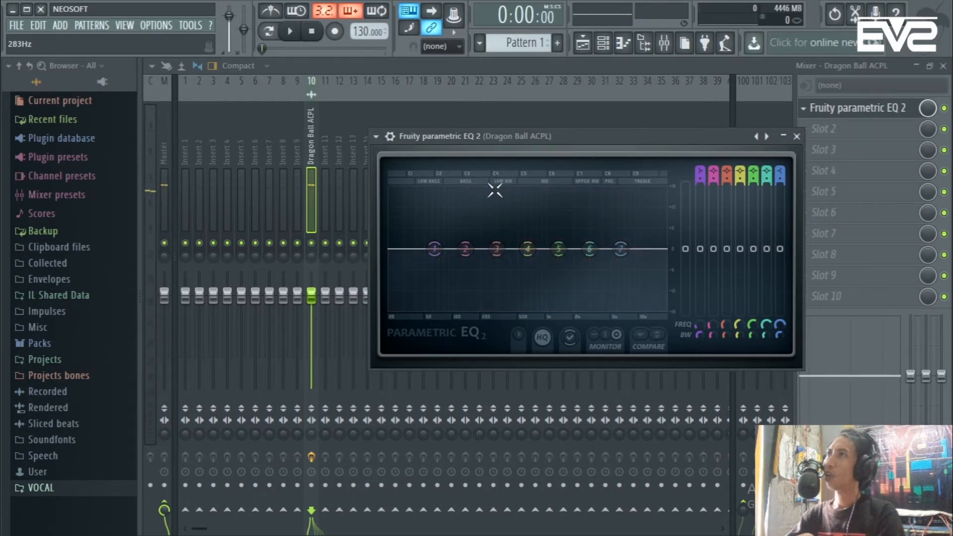
# Shape EQ band 1 into a low cut pulled fully down, with its slope set to Steep 6.
pyautogui.moveTo(434, 249); pyautogui.dragTo(470, 308)
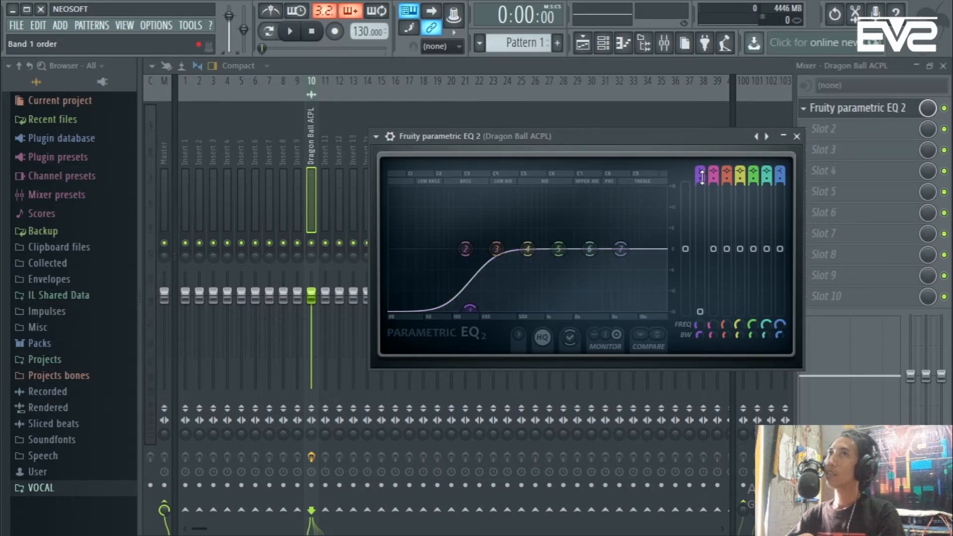
pyautogui.scroll(2, 702, 176)
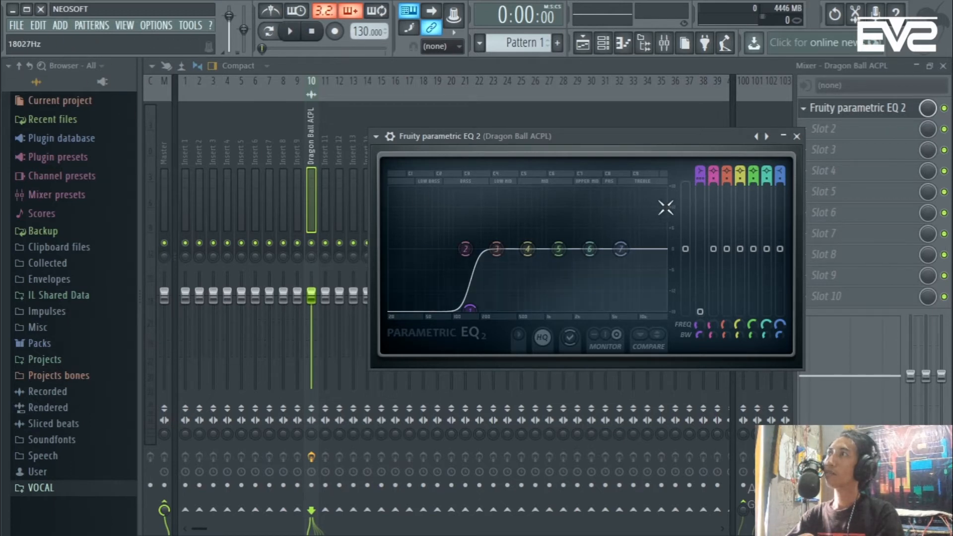
pyautogui.scroll(1, 700, 178)
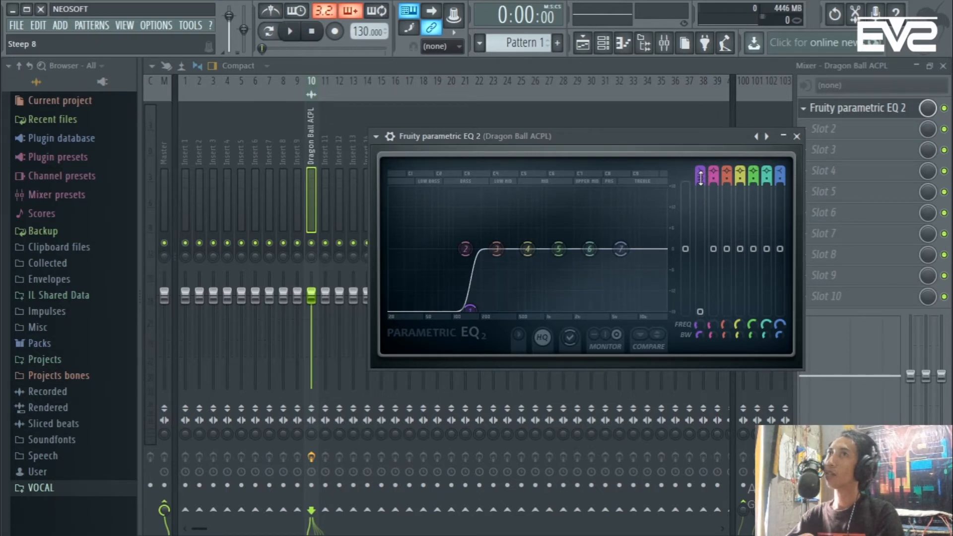
pyautogui.scroll(-1, 700, 177)
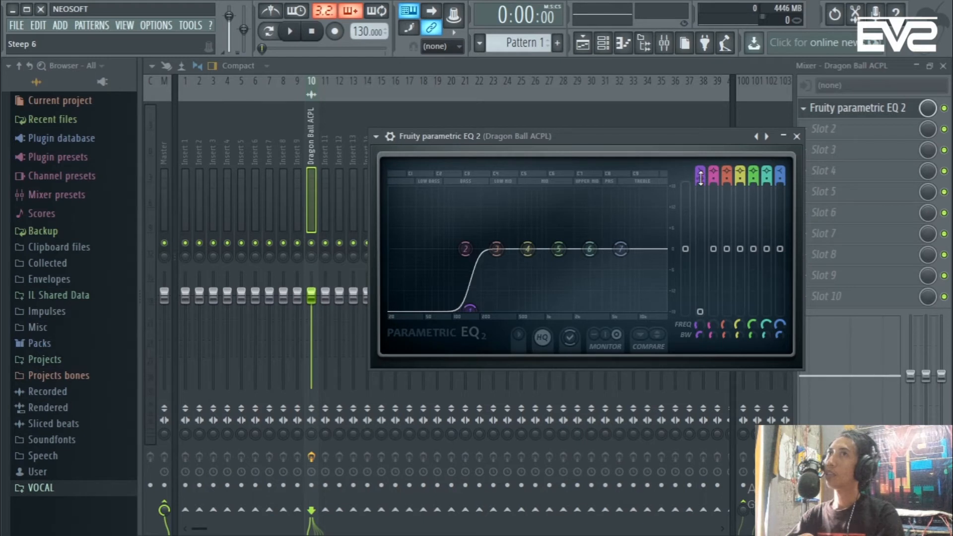
pyautogui.scroll(-1, 700, 178)
pyautogui.scroll(-1, 700, 178)
pyautogui.scroll(2, 701, 178)
# Move the band 1 low cut up to just above 200 Hz while the vocal plays.
pyautogui.press('space')
pyautogui.moveTo(471, 310); pyautogui.dragTo(489, 308)
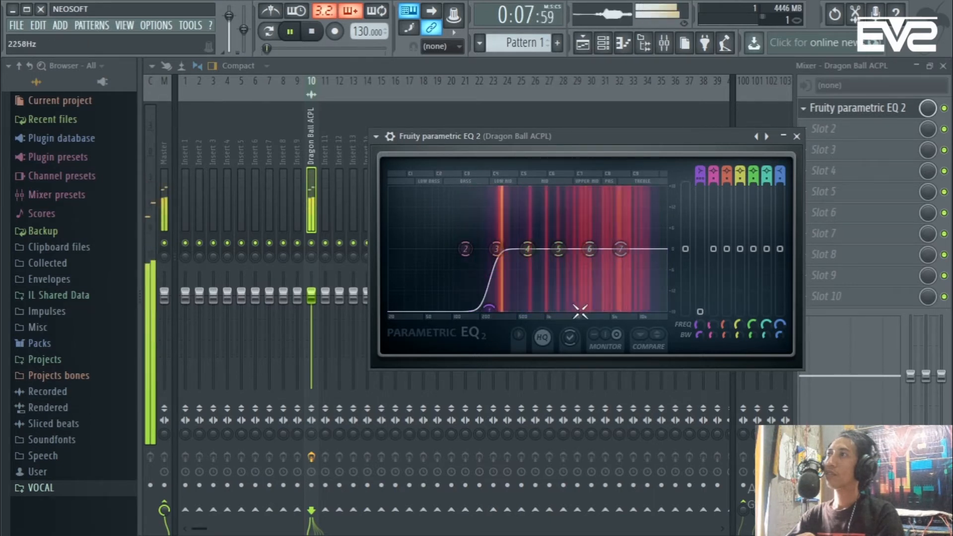
pyautogui.press('space')
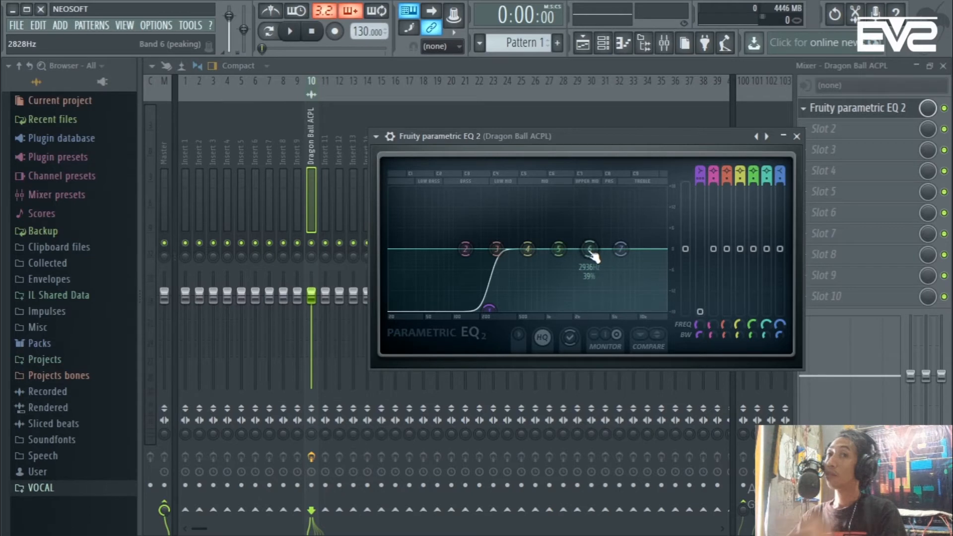
# Boost EQ band 6 in the upper mids and narrow its bandwidth to 16% while the vocal plays.
pyautogui.press('space')
pyautogui.moveTo(591, 249)
pyautogui.mouseDown()
pyautogui.moveTo(588, 234)
pyautogui.moveTo(597, 232)
pyautogui.mouseUp()
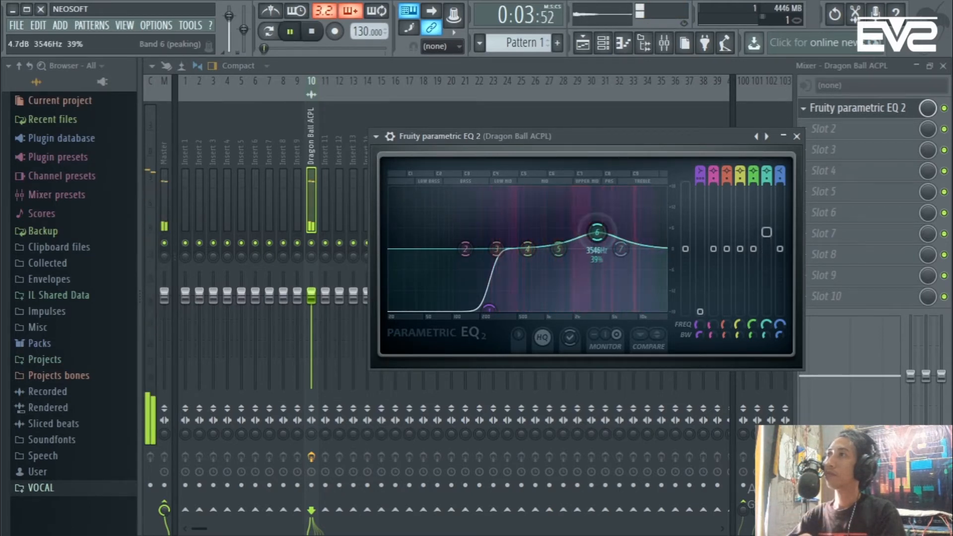
pyautogui.moveTo(765, 335); pyautogui.dragTo(765, 355)
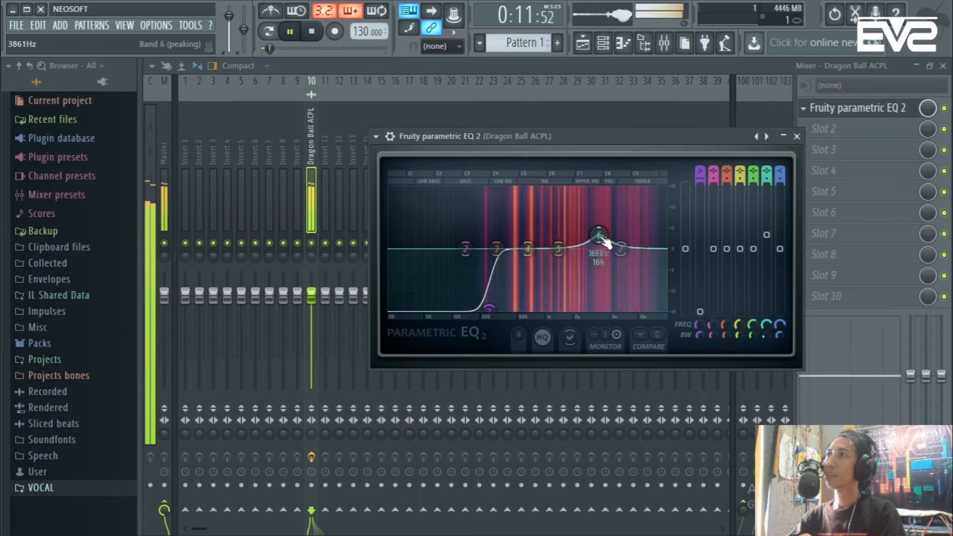
pyautogui.moveTo(598, 233); pyautogui.dragTo(603, 234)
pyautogui.press('space')
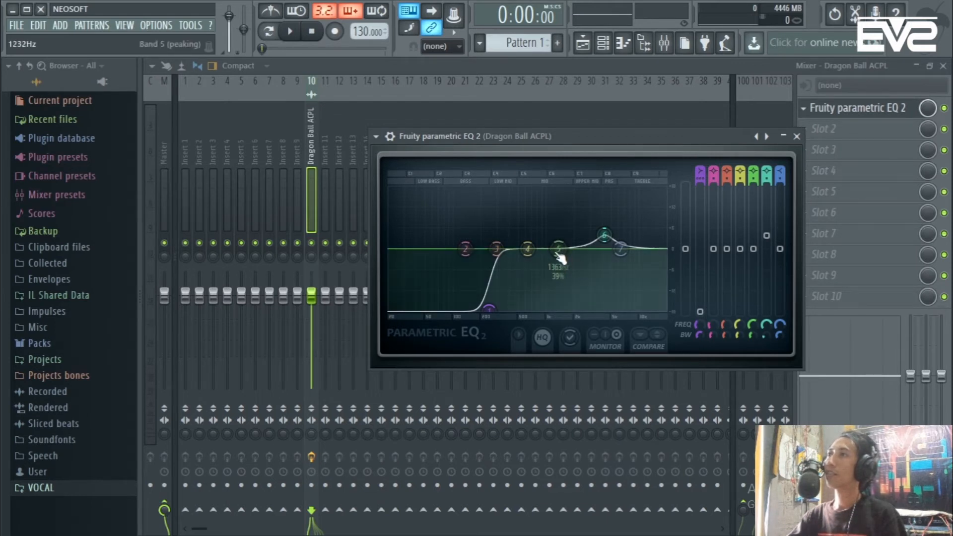
# Cut EQ band 4 near 1 kHz by a few dB with a 12% bandwidth, and play the vocal briefly.
pyautogui.moveTo(535, 257); pyautogui.dragTo(538, 268)
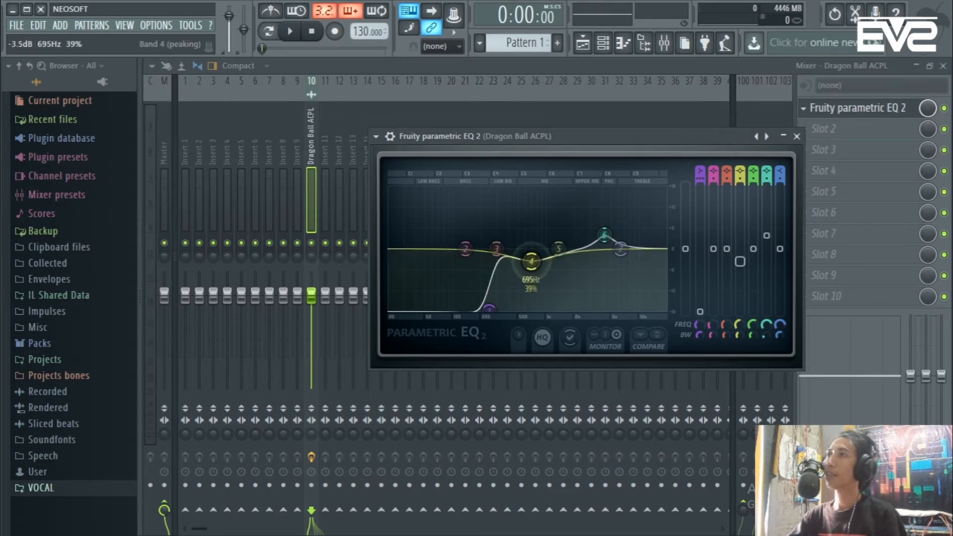
pyautogui.moveTo(741, 334); pyautogui.dragTo(741, 355)
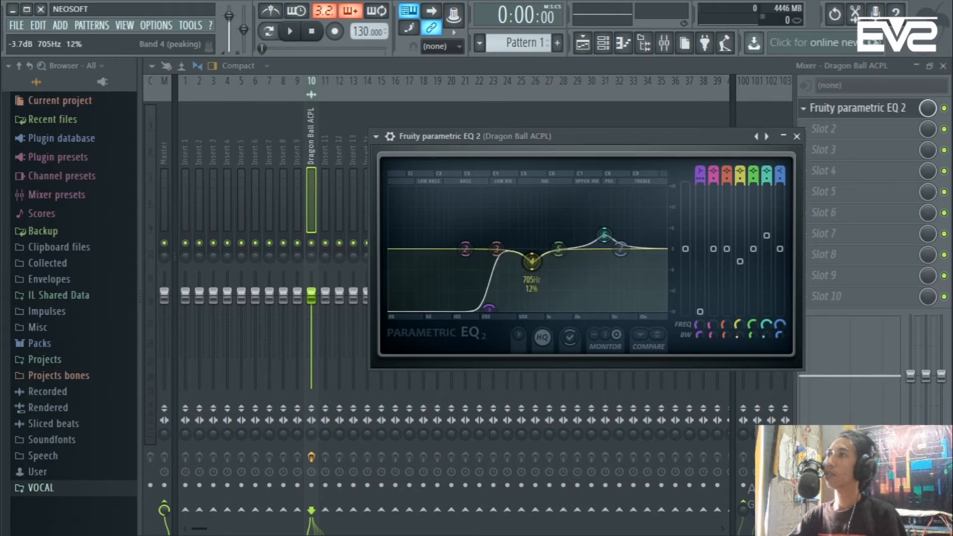
pyautogui.moveTo(531, 262)
pyautogui.mouseDown()
pyautogui.moveTo(548, 266)
pyautogui.moveTo(546, 257)
pyautogui.mouseUp()
pyautogui.press('space')
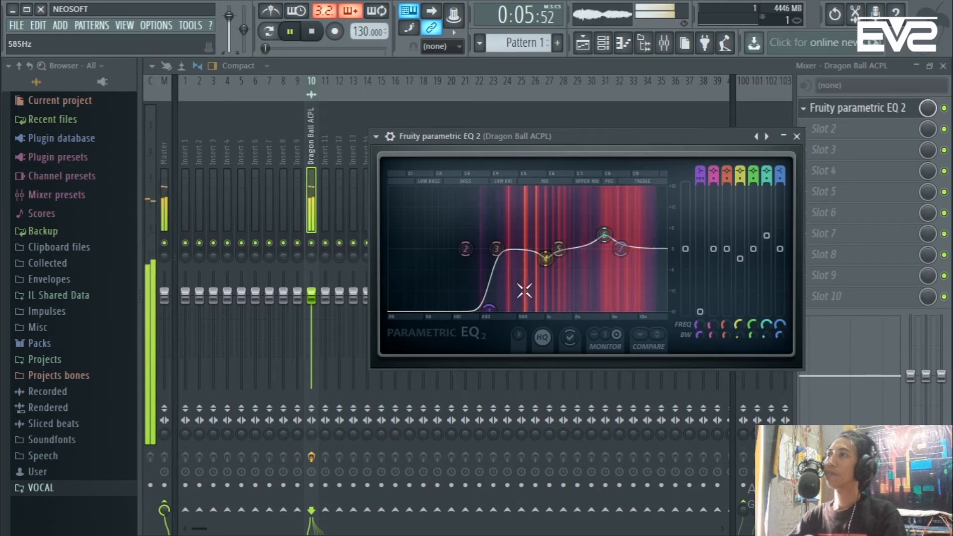
pyautogui.click(290, 32)
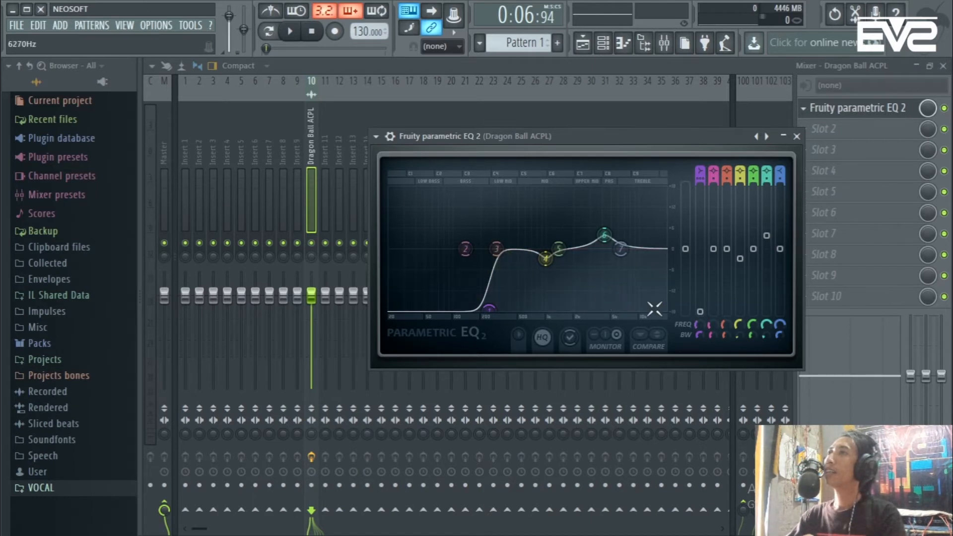
# Close the EQ and load Fruity Limiter into slot 2 of the Dragon Ball ACPL mixer track.
pyautogui.click(797, 136)
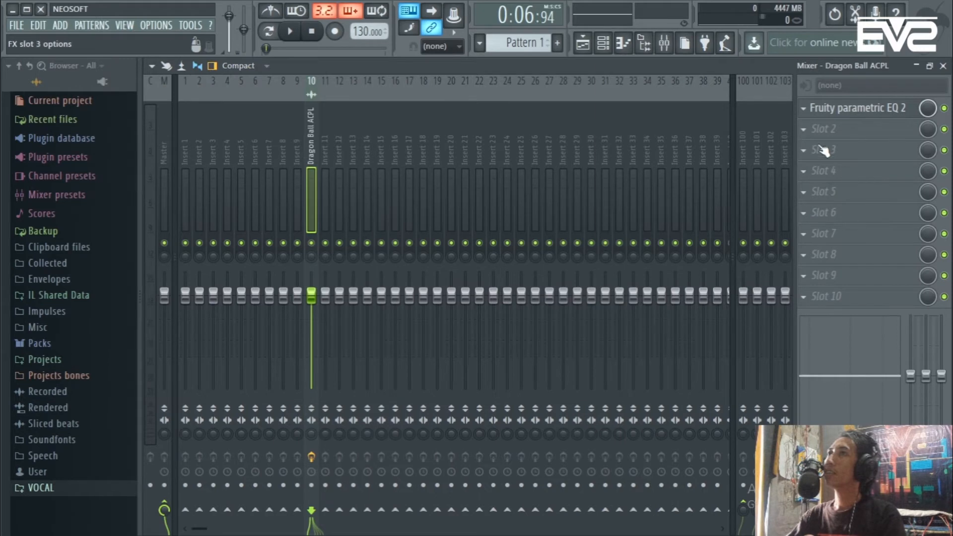
pyautogui.click(833, 128)
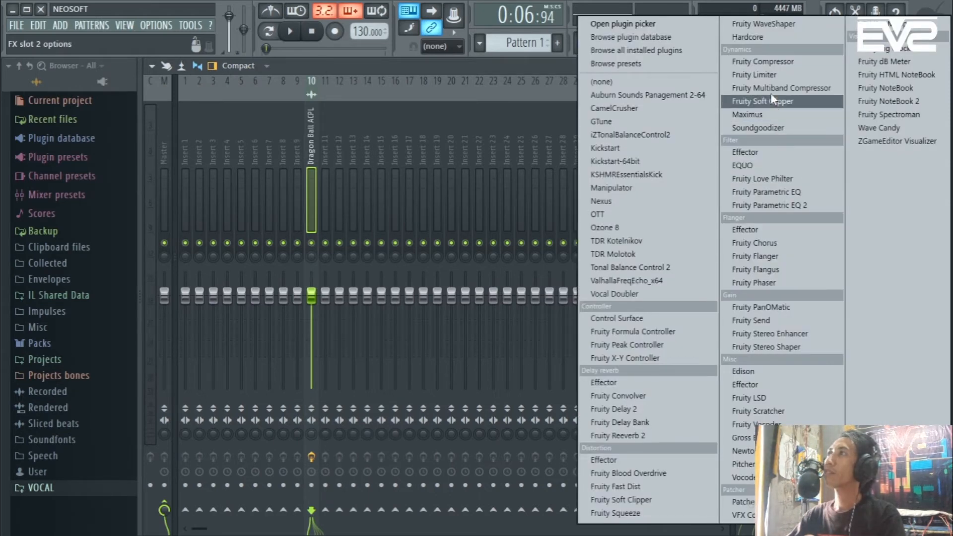
pyautogui.click(764, 74)
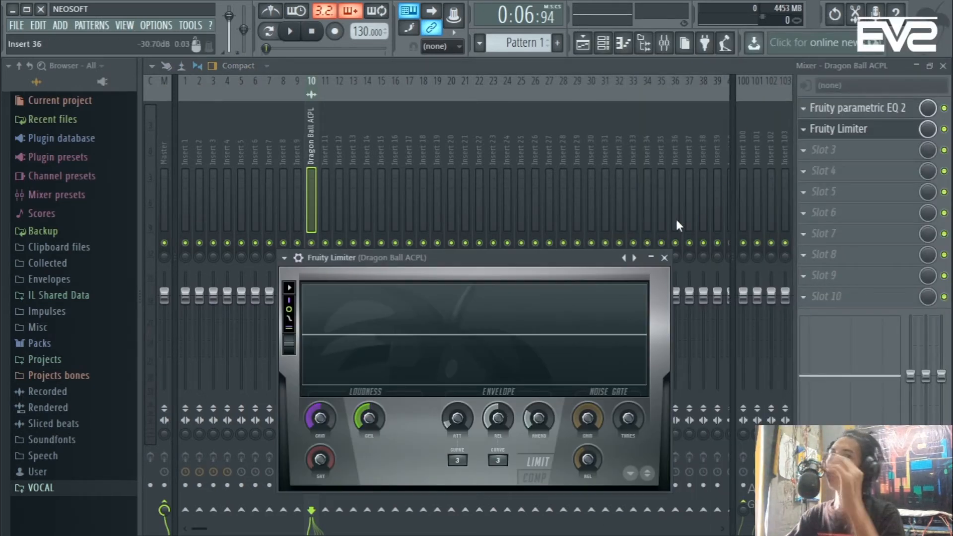
pyautogui.moveTo(517, 257); pyautogui.dragTo(620, 156)
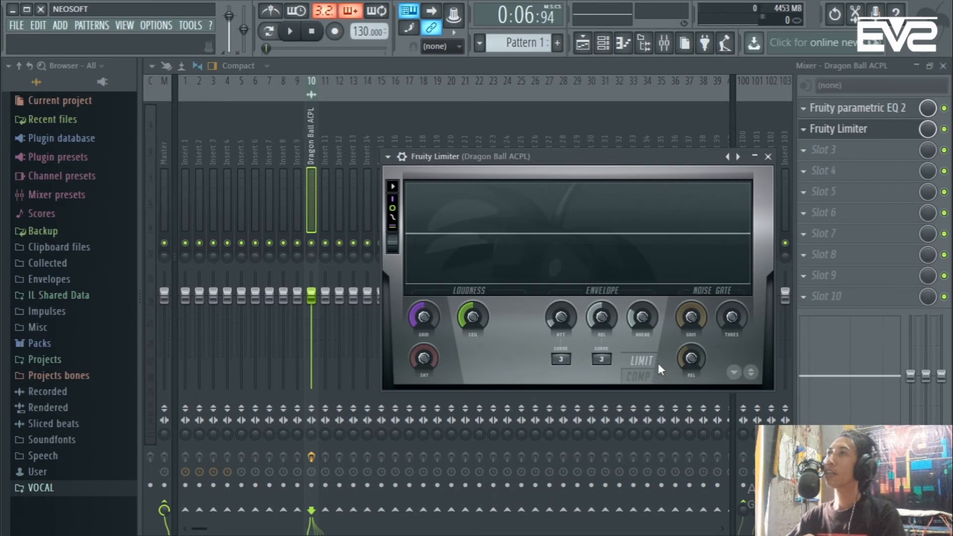
# Switch Fruity Limiter from LIMIT to COMP mode.
pyautogui.click(633, 375)
pyautogui.click(639, 365)
pyautogui.click(640, 381)
pyautogui.click(648, 367)
pyautogui.click(648, 377)
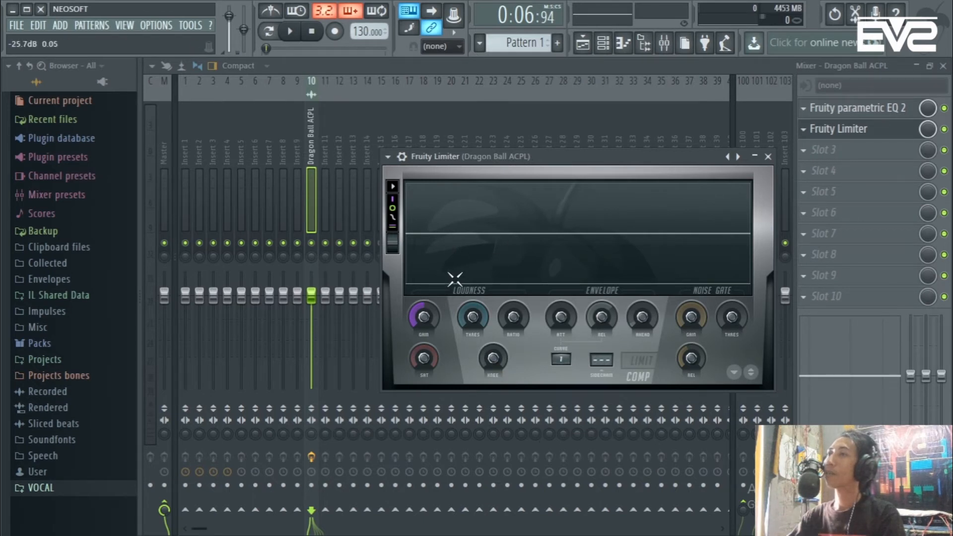
# Dial in the compressor by lowering the threshold, raising the ratio and adjusting the attack and release while the vocal plays.
pyautogui.press('space')
pyautogui.moveTo(475, 311); pyautogui.dragTo(507, 293)
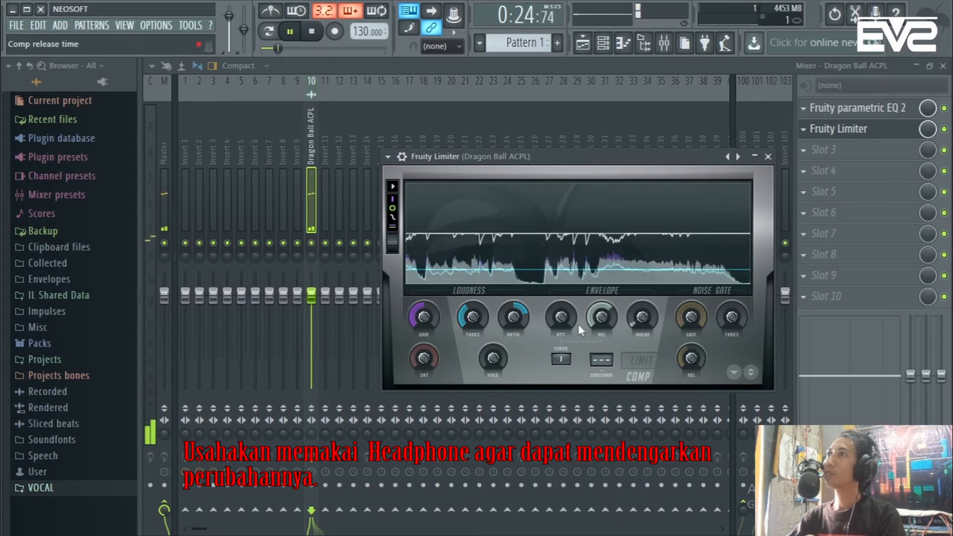
pyautogui.moveTo(562, 314)
pyautogui.mouseDown()
pyautogui.moveTo(562, 246)
pyautogui.moveTo(561, 299)
pyautogui.mouseUp()
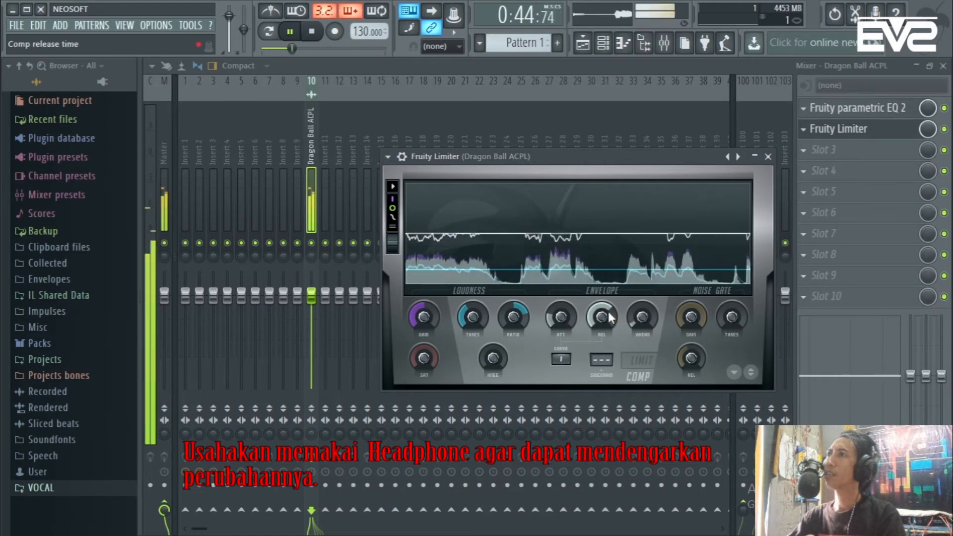
pyautogui.moveTo(601, 317)
pyautogui.mouseDown()
pyautogui.moveTo(602, 353)
pyautogui.moveTo(603, 318)
pyautogui.mouseUp()
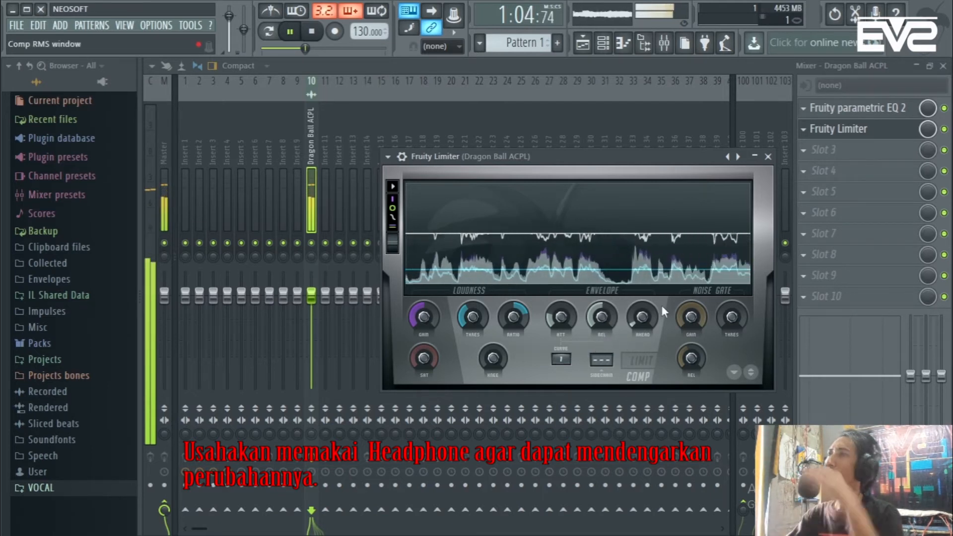
pyautogui.click(290, 33)
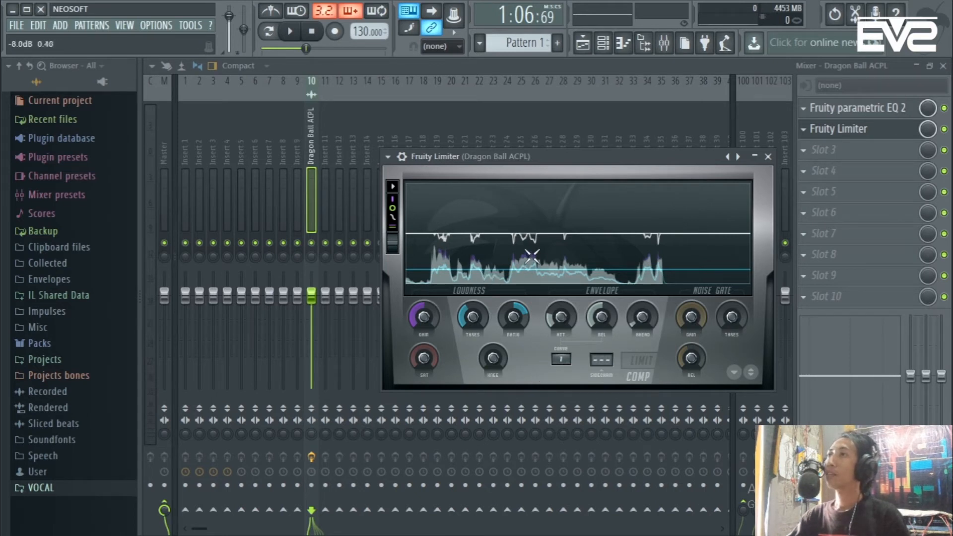
# Set the compressor's attack time to about 5.89 ms.
pyautogui.click(556, 316)
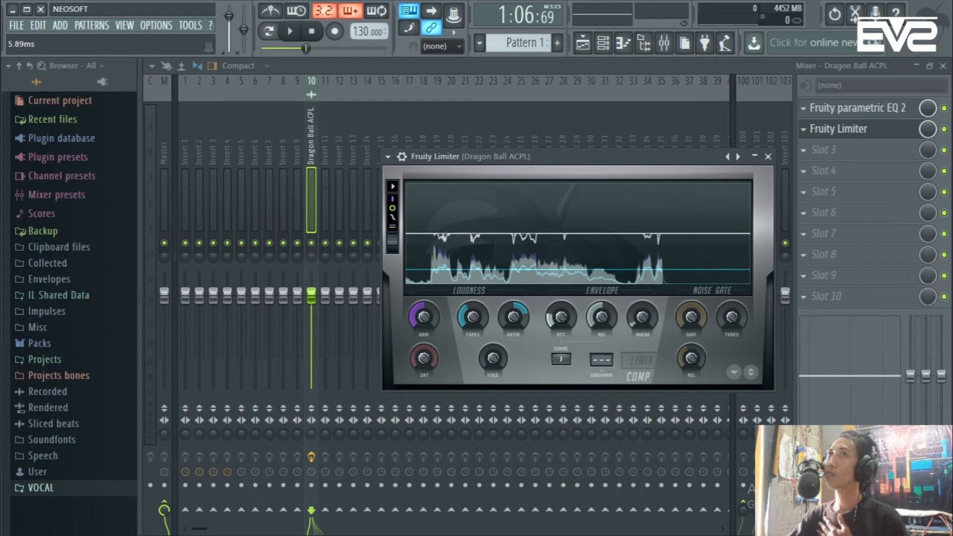
pyautogui.moveTo(556, 316); pyautogui.dragTo(556, 317)
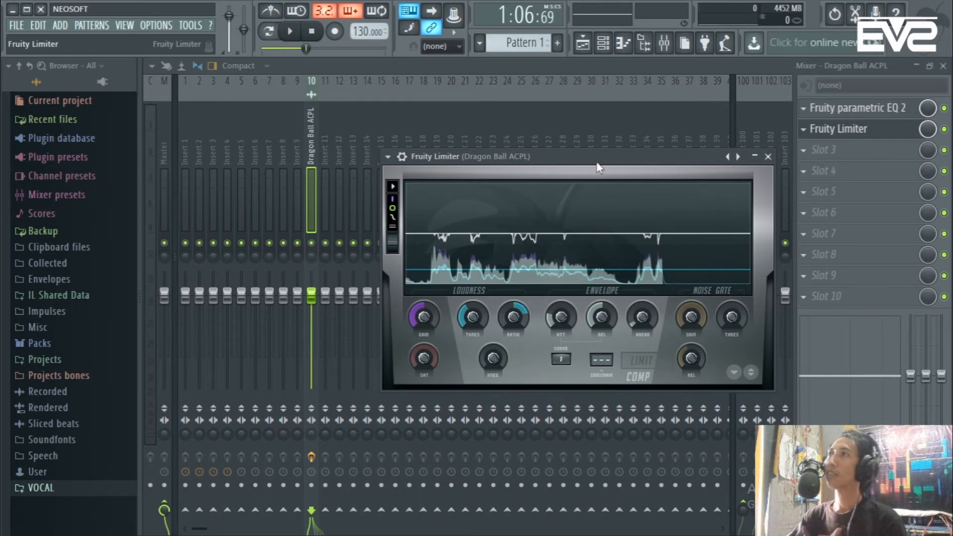
pyautogui.moveTo(597, 169); pyautogui.dragTo(588, 167)
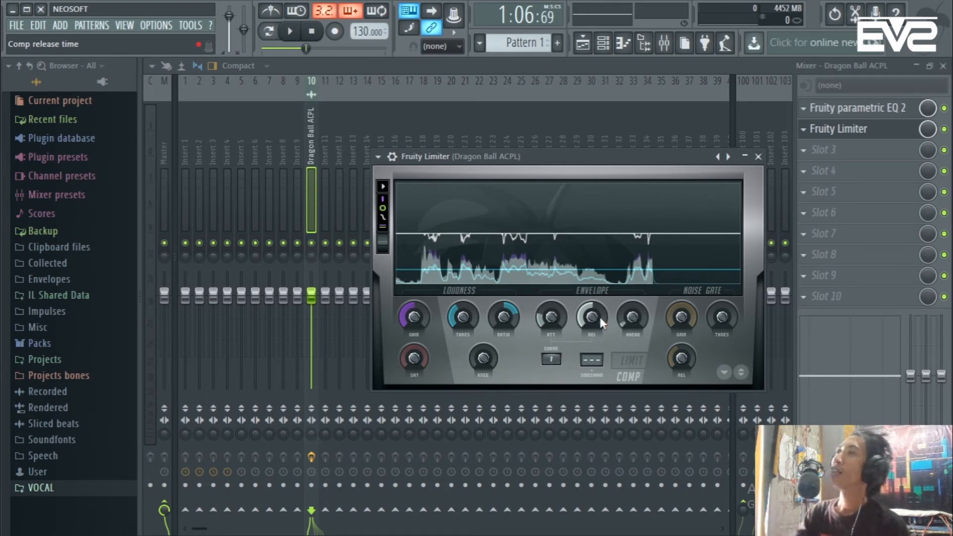
# Try a higher knee value on the compressor and reset it to 0%.
pyautogui.moveTo(492, 361)
pyautogui.mouseDown()
pyautogui.moveTo(492, 337)
pyautogui.moveTo(492, 374)
pyautogui.moveTo(484, 358)
pyautogui.mouseUp()
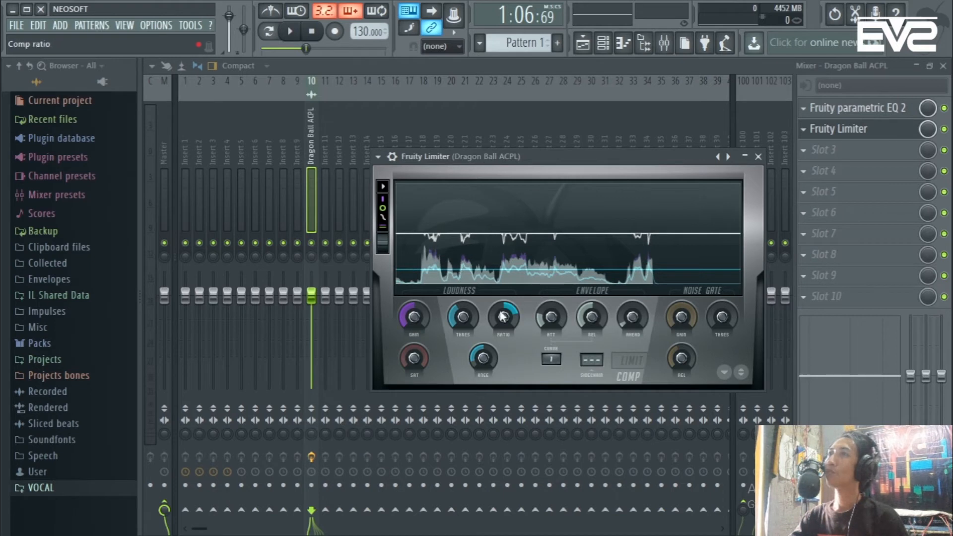
pyautogui.moveTo(483, 358)
pyautogui.mouseDown()
pyautogui.moveTo(483, 368)
pyautogui.moveTo(484, 358)
pyautogui.mouseUp()
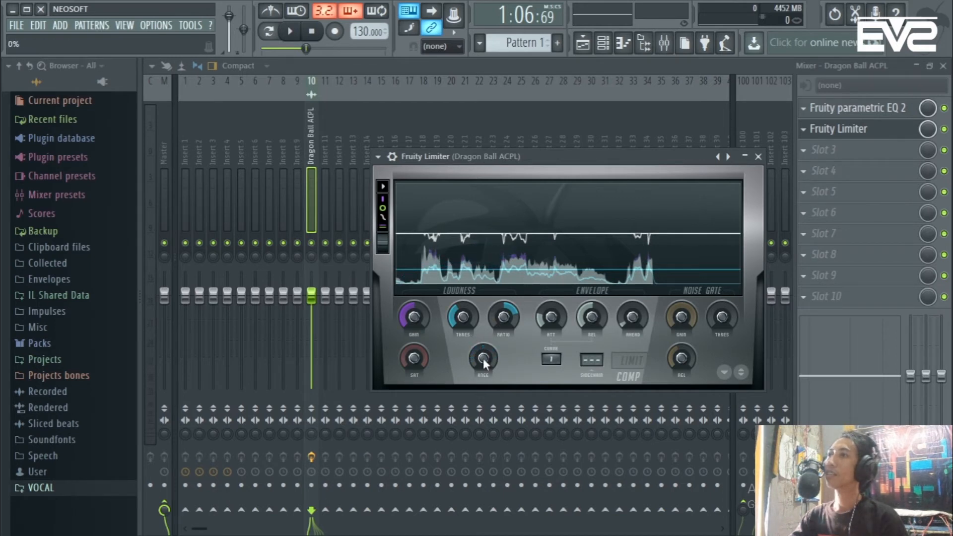
pyautogui.rightClick(483, 358)
pyautogui.click(513, 329)
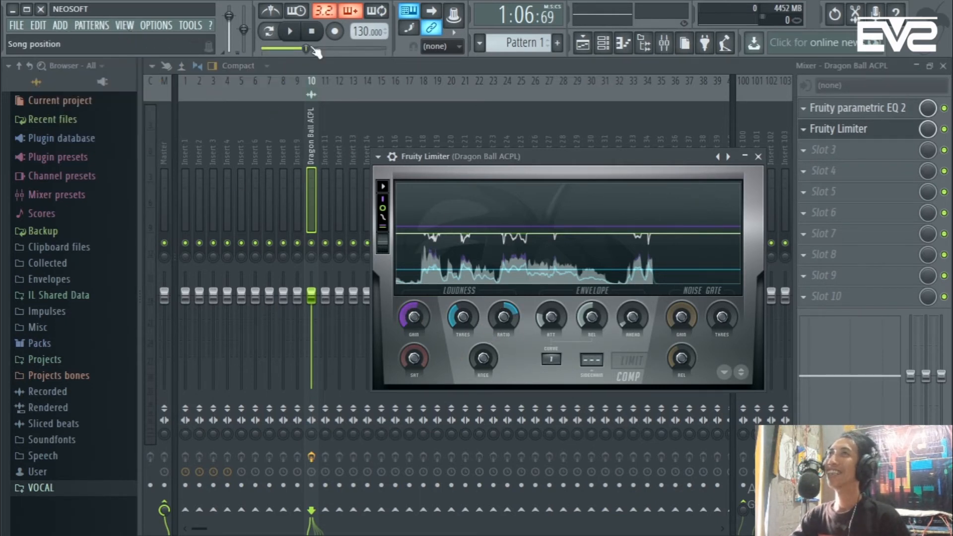
# Raise the compressor's gain slightly, play the vocal to check it, and close Fruity Limiter.
pyautogui.click(292, 33)
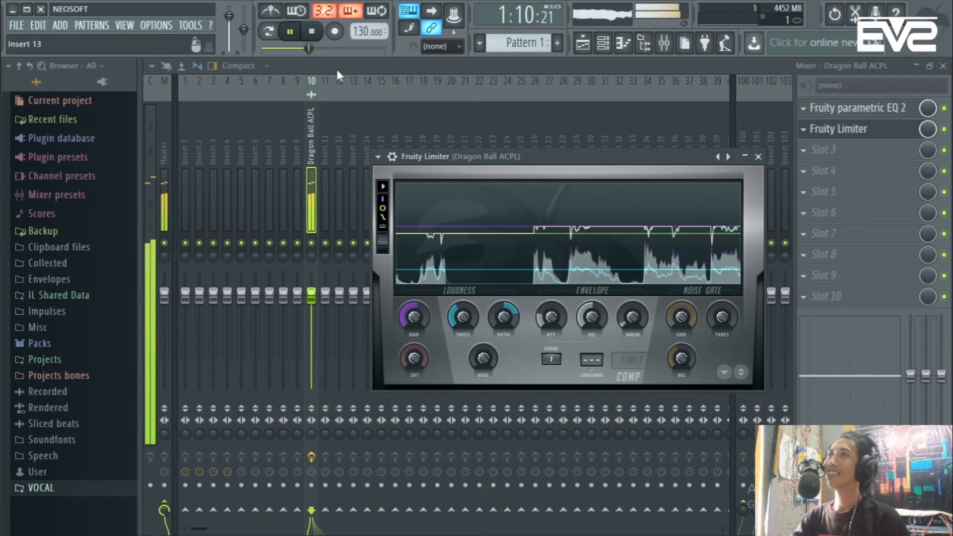
pyautogui.click(290, 31)
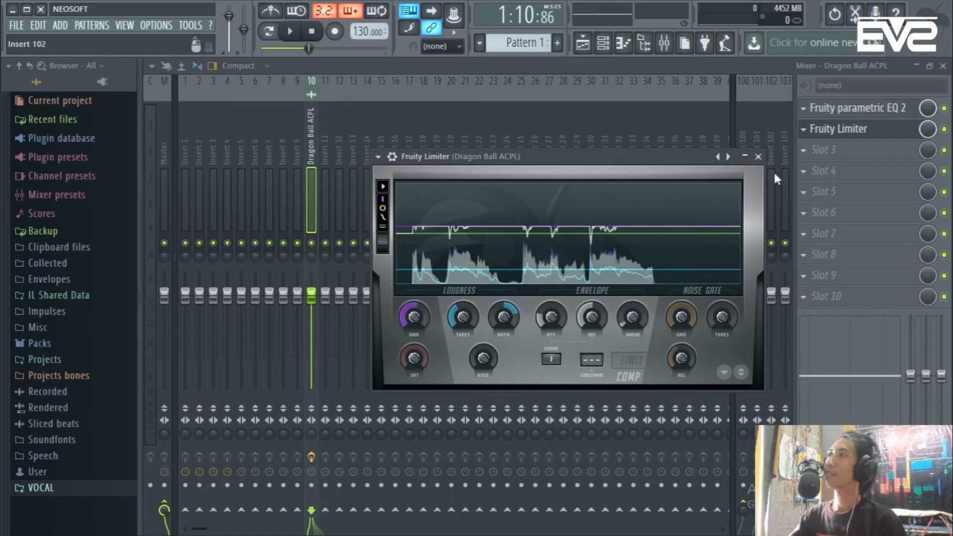
pyautogui.click(758, 156)
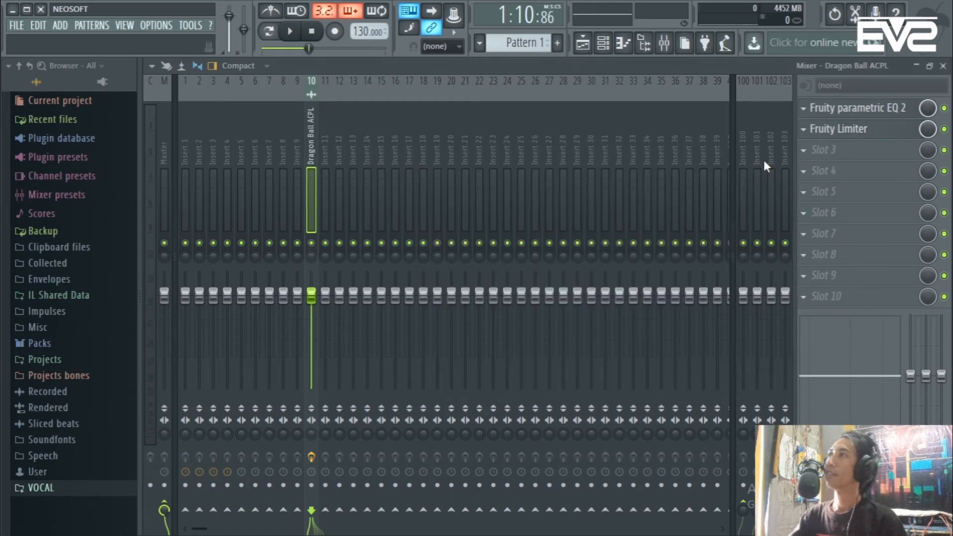
# Load Soundgoodizer into slot 3 of the Dragon Ball ACPL mixer track.
pyautogui.click(837, 154)
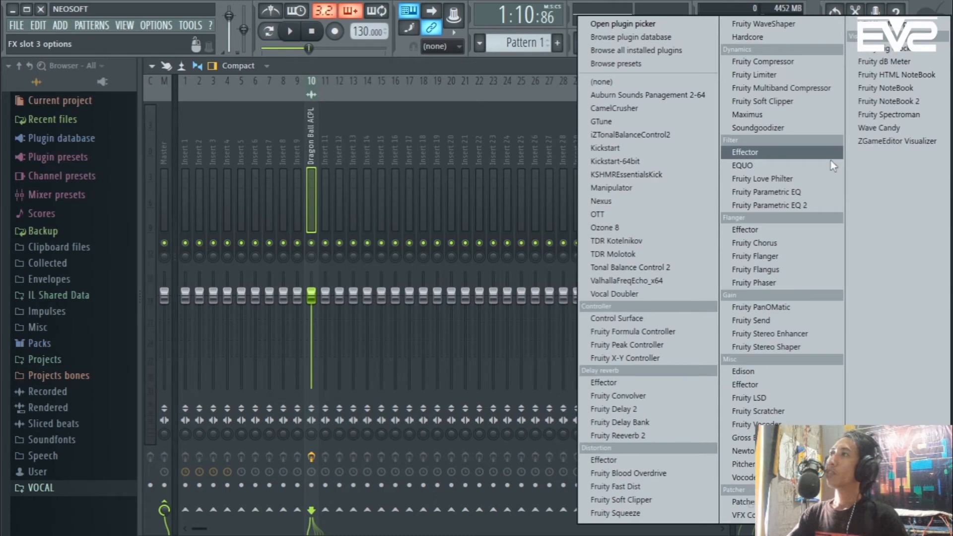
pyautogui.click(785, 130)
pyautogui.moveTo(209, 130); pyautogui.dragTo(514, 145)
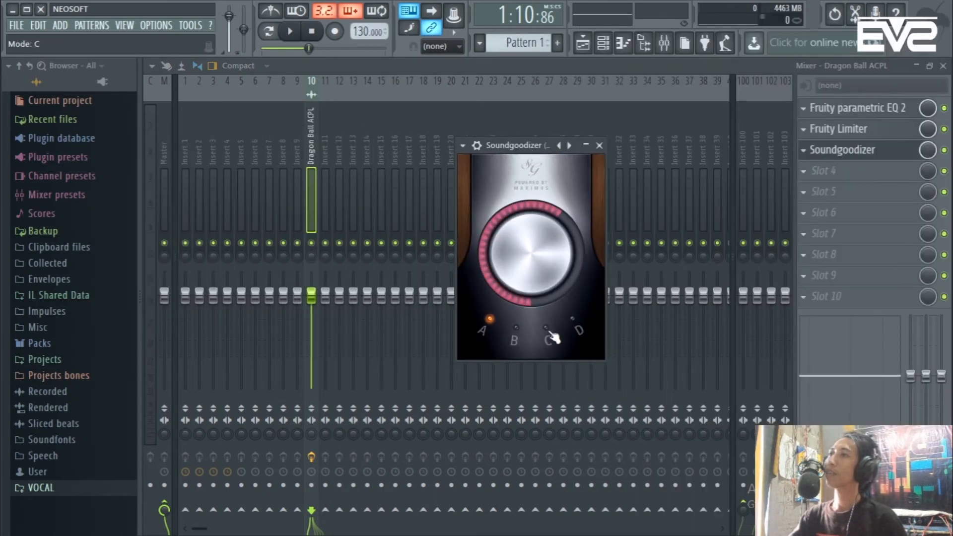
# Set Soundgoodizer to mode C with its amount at roughly a third while the vocal plays.
pyautogui.press('space')
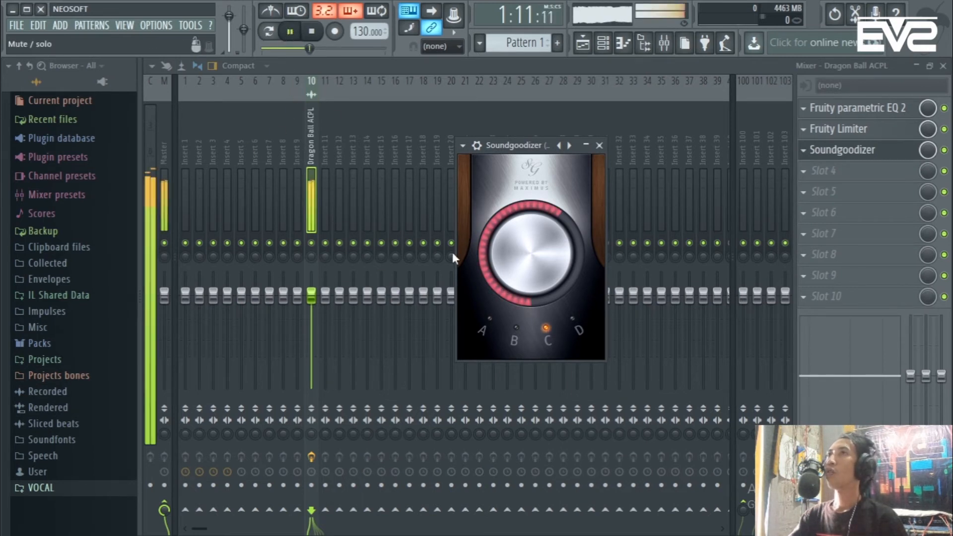
pyautogui.moveTo(543, 264); pyautogui.dragTo(543, 323)
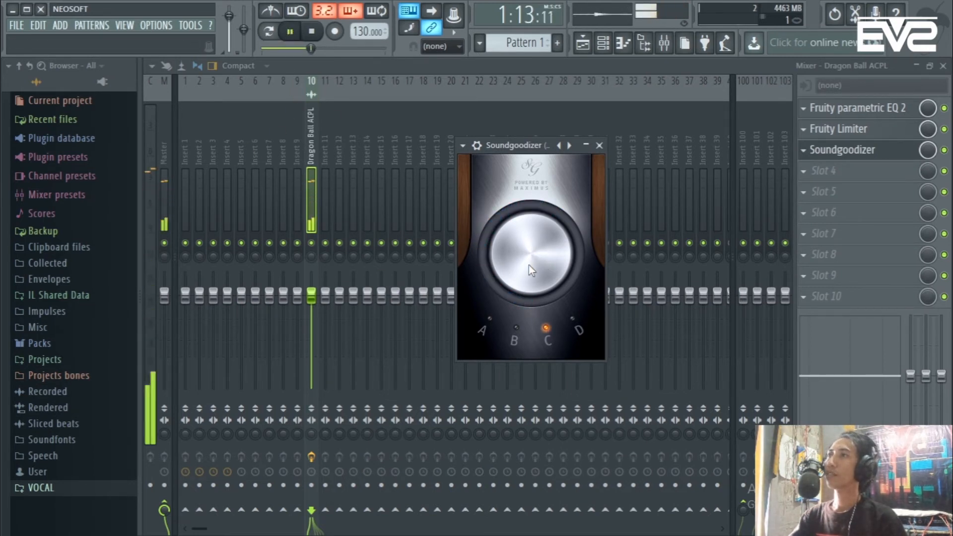
pyautogui.moveTo(533, 274); pyautogui.dragTo(533, 219)
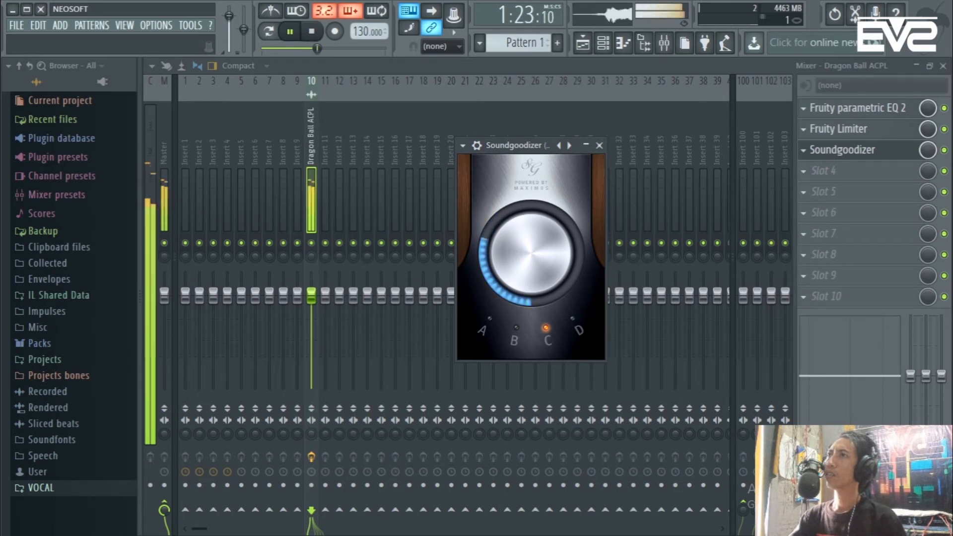
pyautogui.click(599, 145)
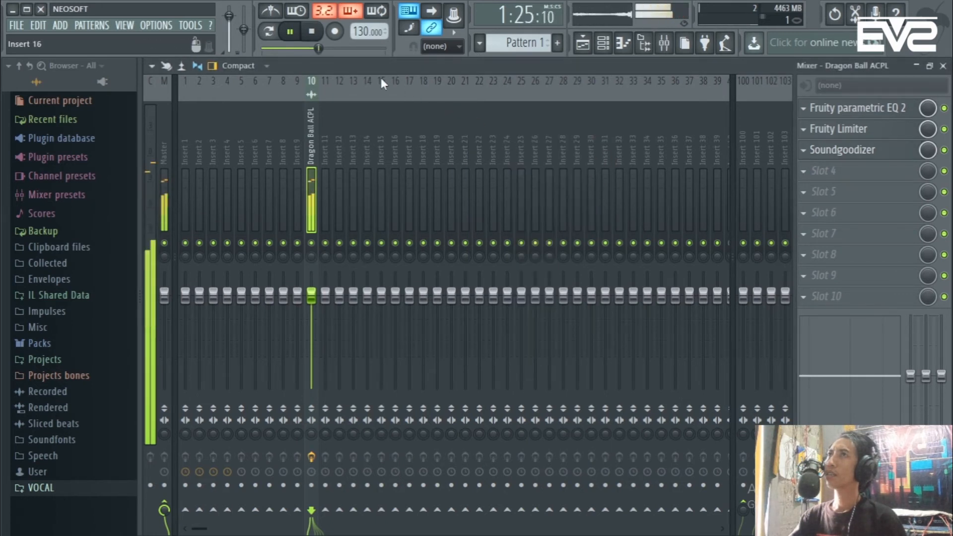
pyautogui.click(291, 33)
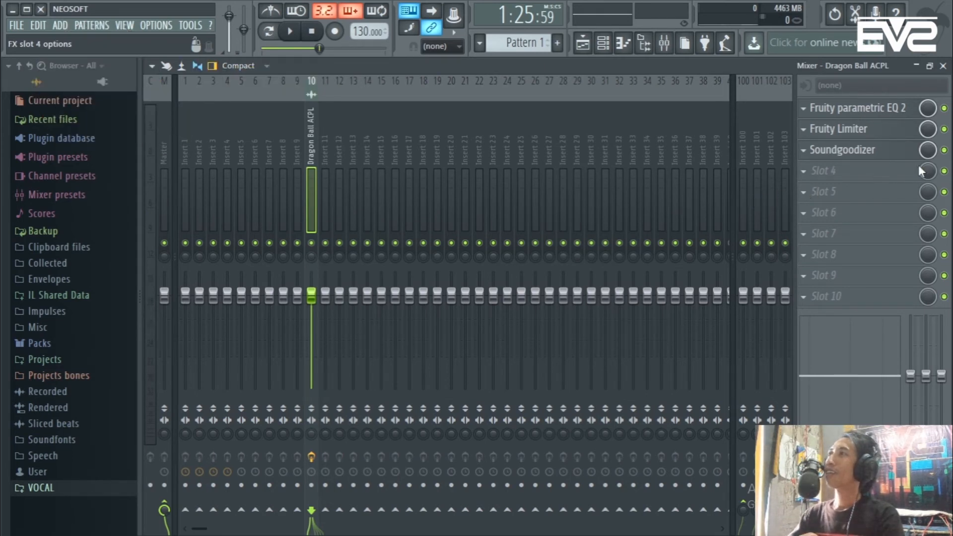
# Compare the vocal with Soundgoodizer bypassed during playback, and turn the effect back on.
pyautogui.click(944, 150)
pyautogui.press('space')
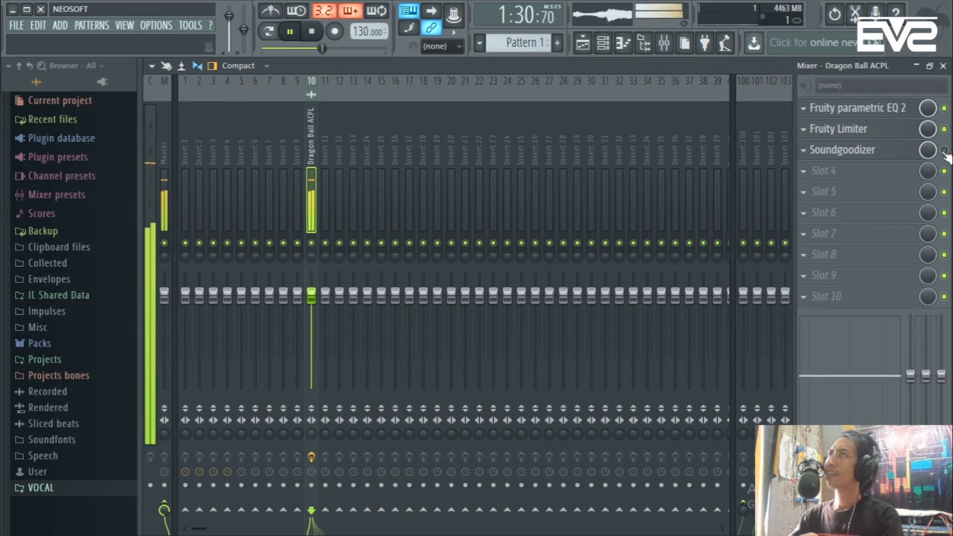
pyautogui.click(291, 32)
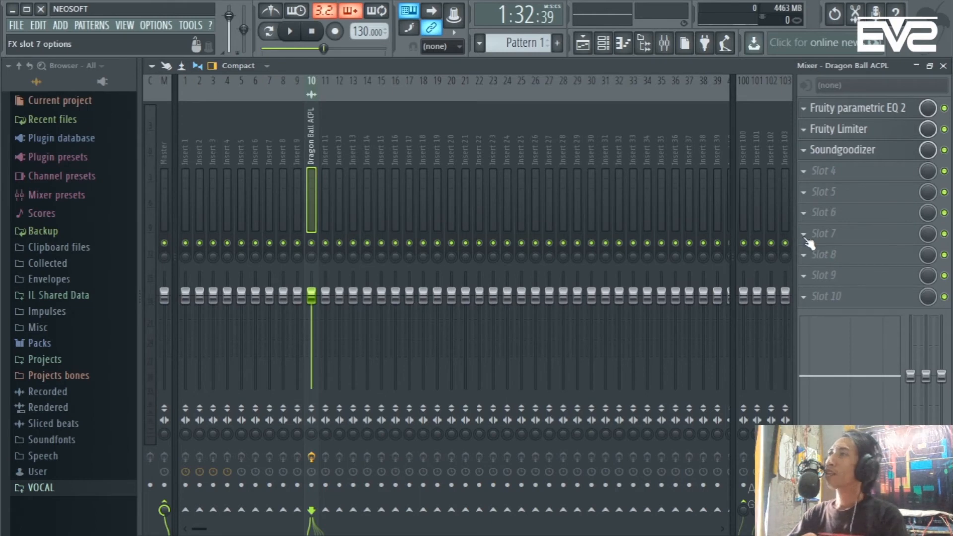
# Load Fruity Delay 2 into slot 4 of the Dragon Ball ACPL mixer track and move its window clear.
pyautogui.click(830, 173)
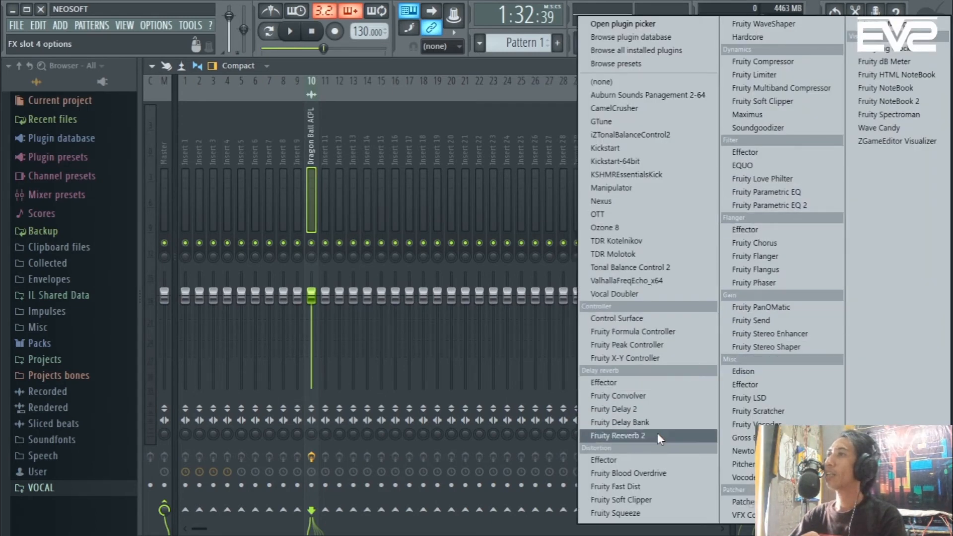
pyautogui.click(613, 408)
pyautogui.moveTo(273, 149); pyautogui.dragTo(484, 167)
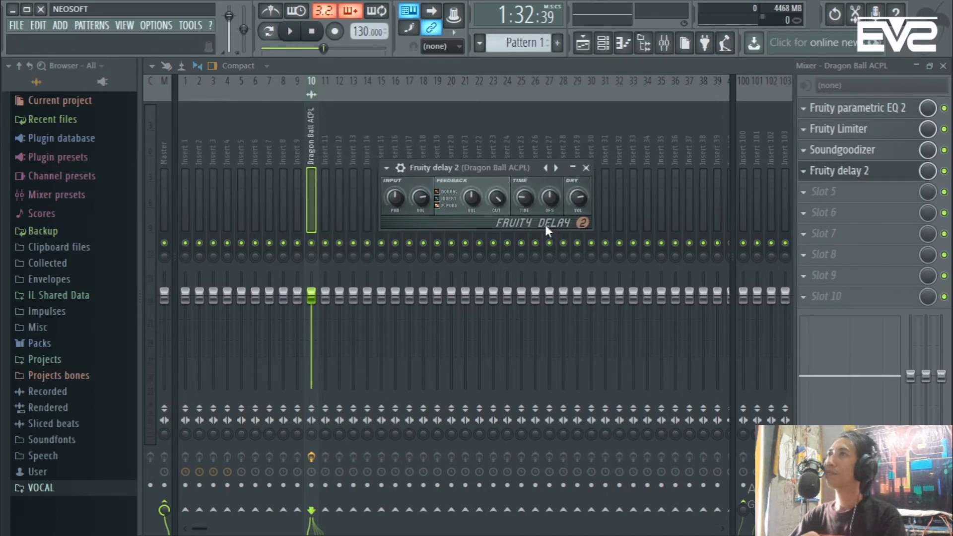
# Shorten the delay time in Fruity Delay 2 while the vocal plays, and pause playback.
pyautogui.press('space')
pyautogui.moveTo(525, 197); pyautogui.dragTo(525, 218)
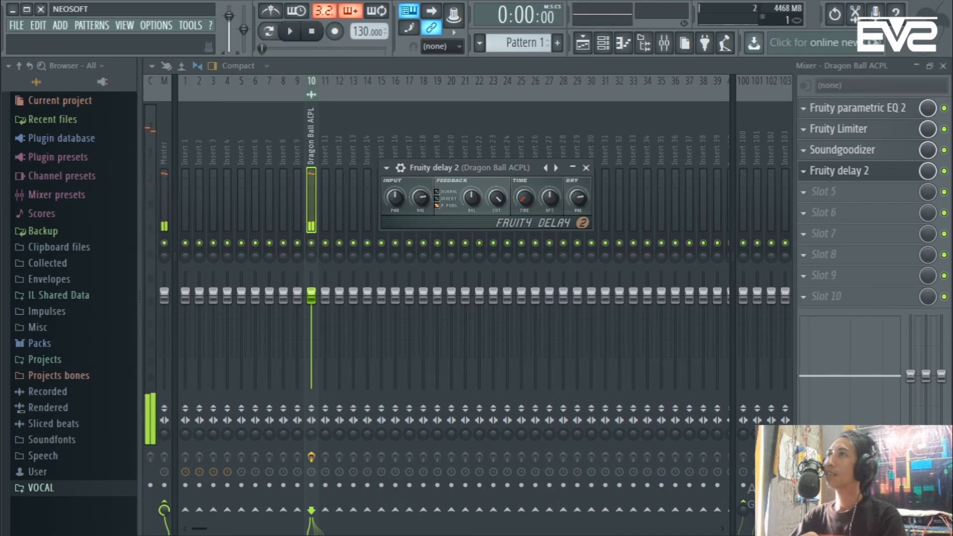
pyautogui.moveTo(526, 199); pyautogui.dragTo(525, 200)
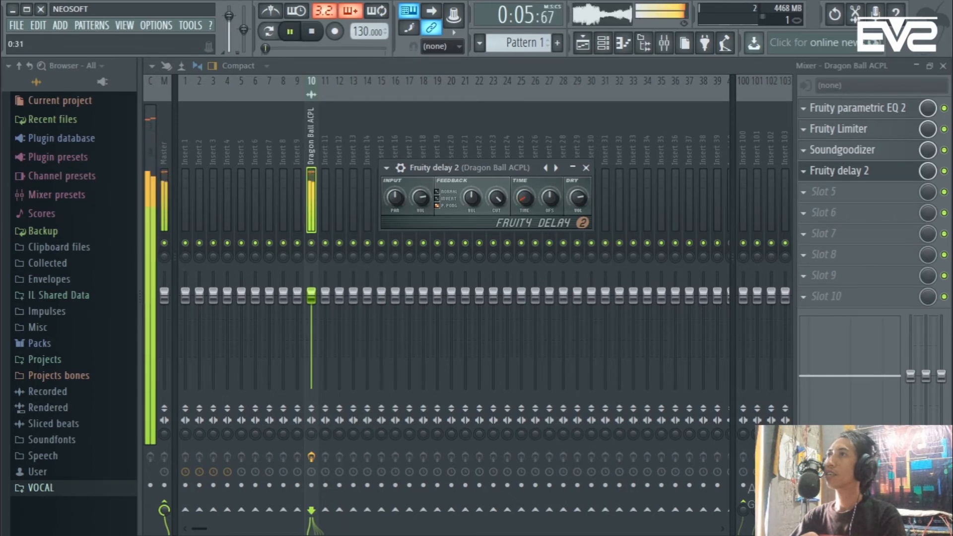
pyautogui.scroll(2, 525, 200)
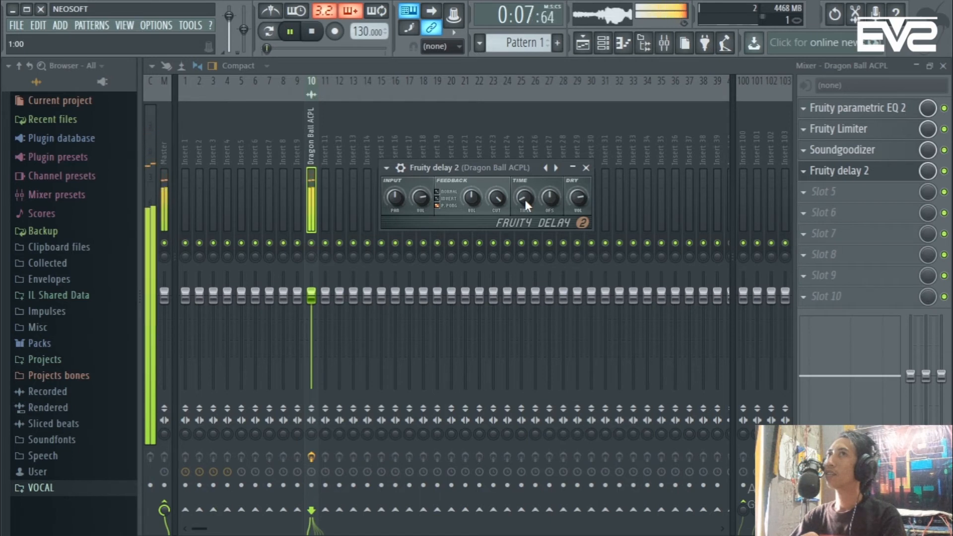
pyautogui.moveTo(525, 199); pyautogui.dragTo(525, 200)
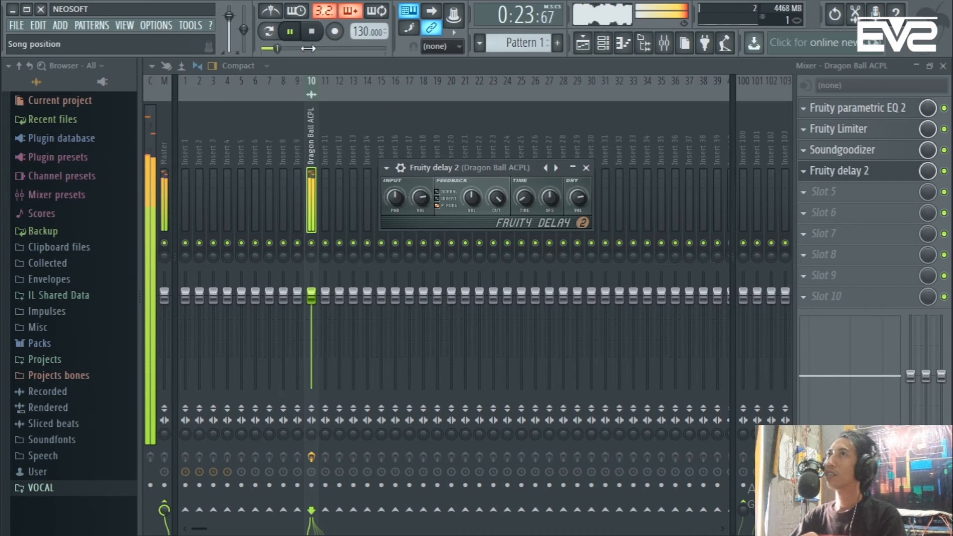
pyautogui.click(289, 31)
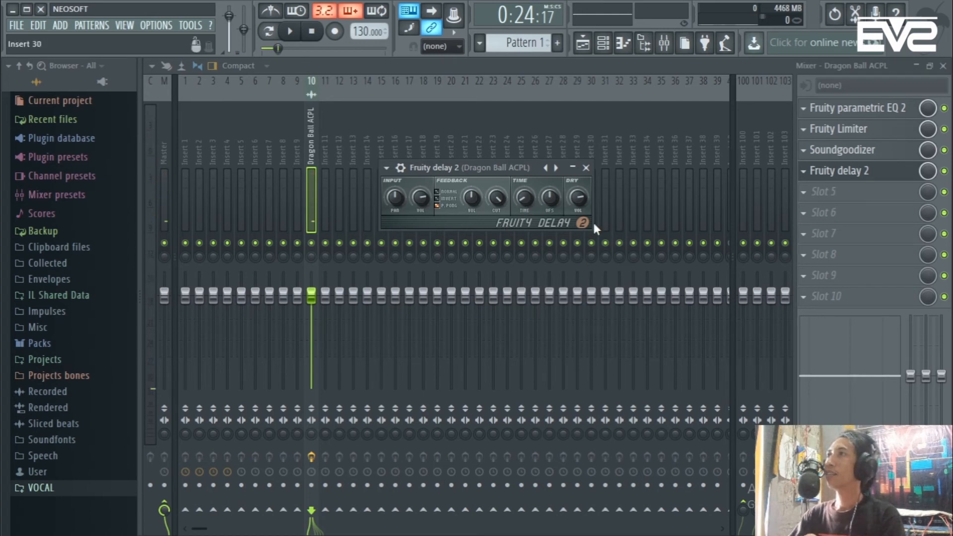
# Lower the delay's input volume and slightly reduce its dry level while auditioning the vocal.
pyautogui.press('space')
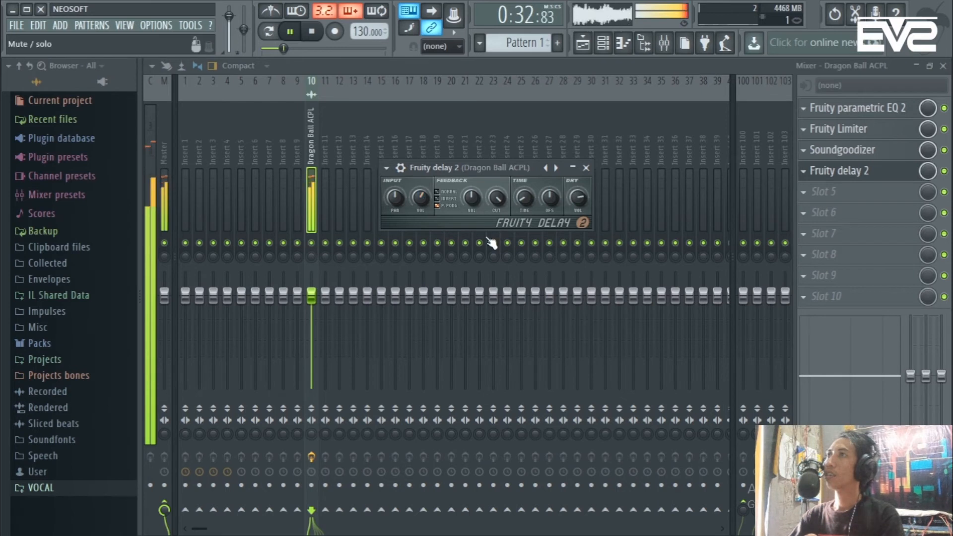
pyautogui.press('space')
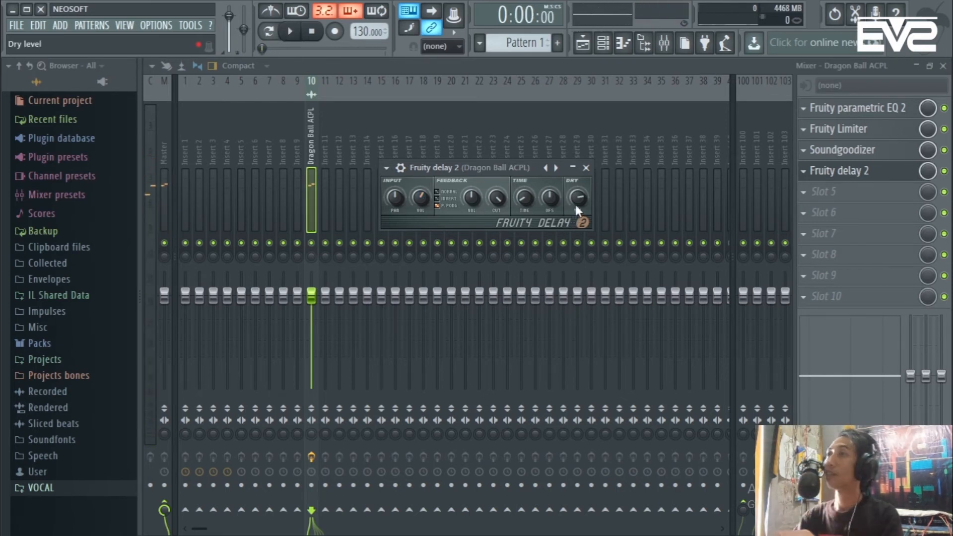
pyautogui.press('space')
pyautogui.moveTo(574, 201); pyautogui.dragTo(578, 211)
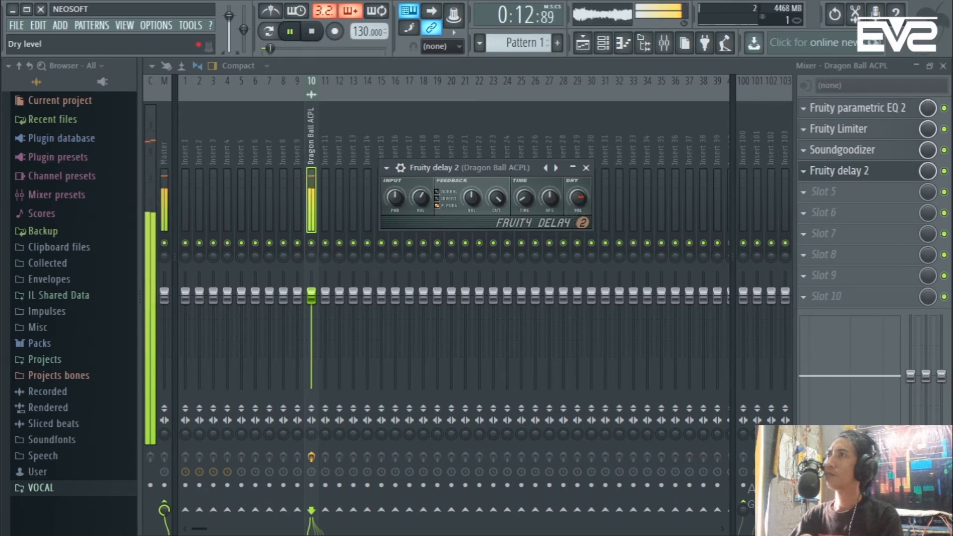
pyautogui.press('space')
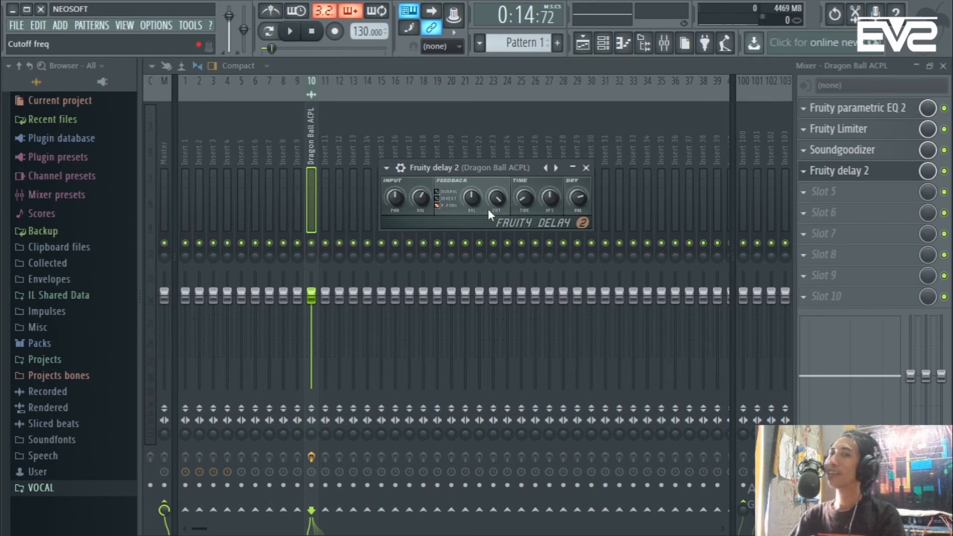
# Lower the delay's feedback cutoff frequency to around the middle of its range during playback.
pyautogui.press('space')
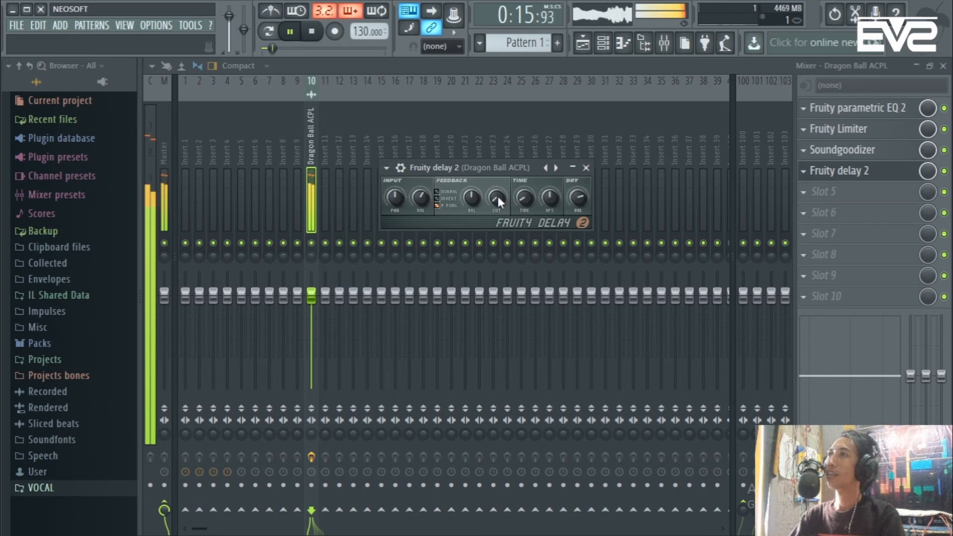
pyautogui.moveTo(498, 196); pyautogui.dragTo(499, 213)
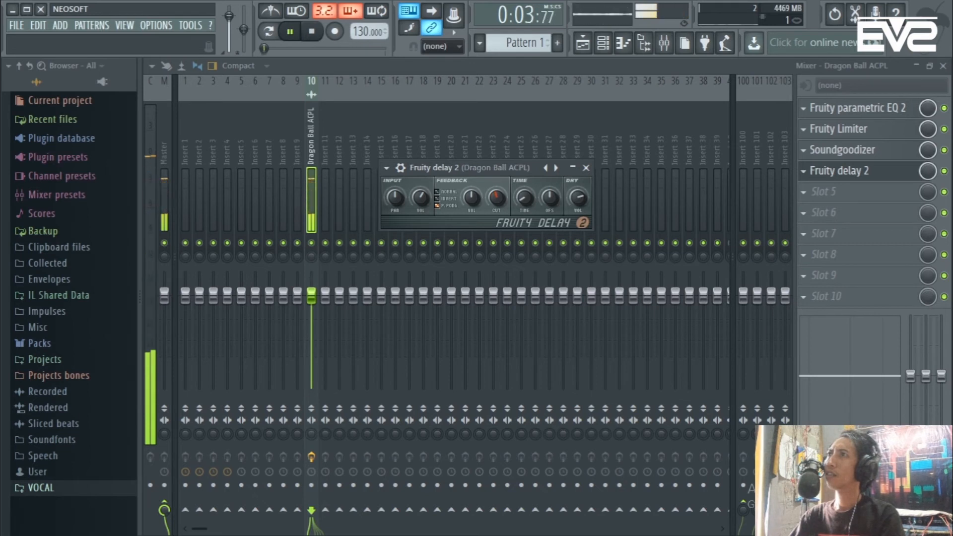
pyautogui.press('space')
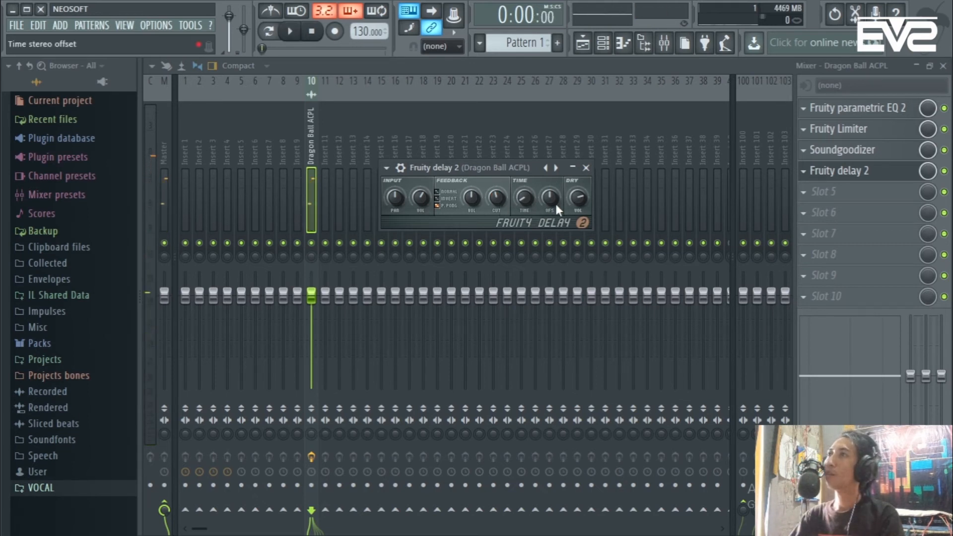
# Try a strong time stereo offset on the delay during playback and return the offset to centre.
pyautogui.press('space')
pyautogui.moveTo(552, 200); pyautogui.dragTo(552, 199)
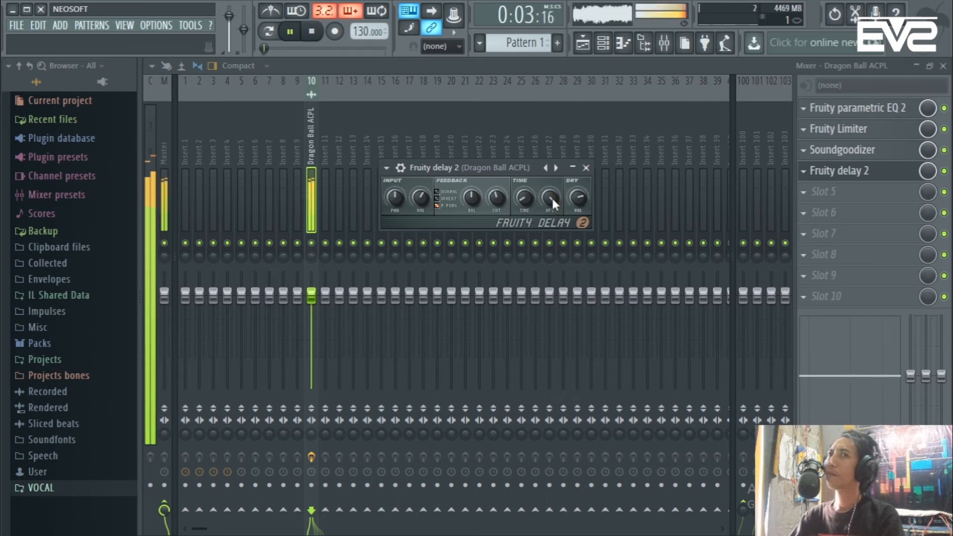
pyautogui.press('space')
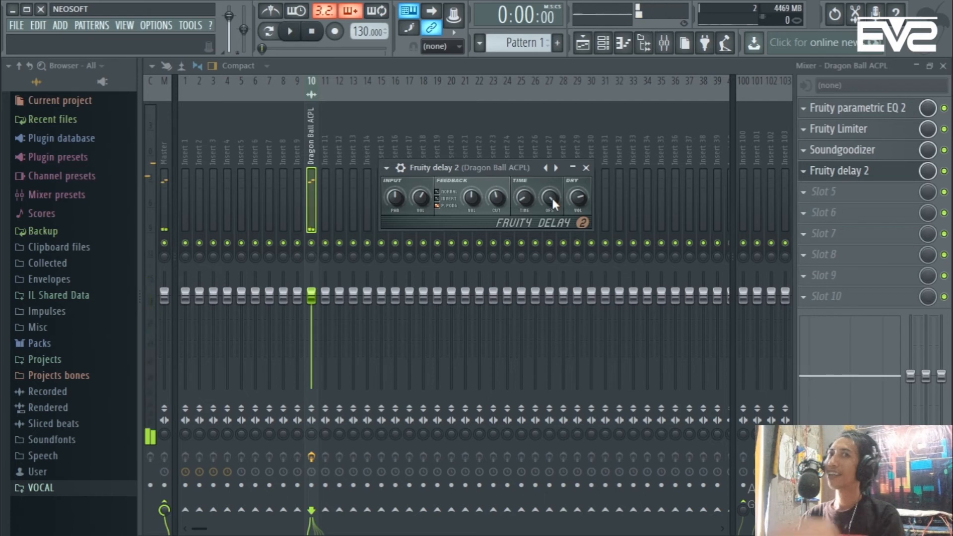
pyautogui.press('space')
pyautogui.moveTo(552, 195); pyautogui.dragTo(552, 203)
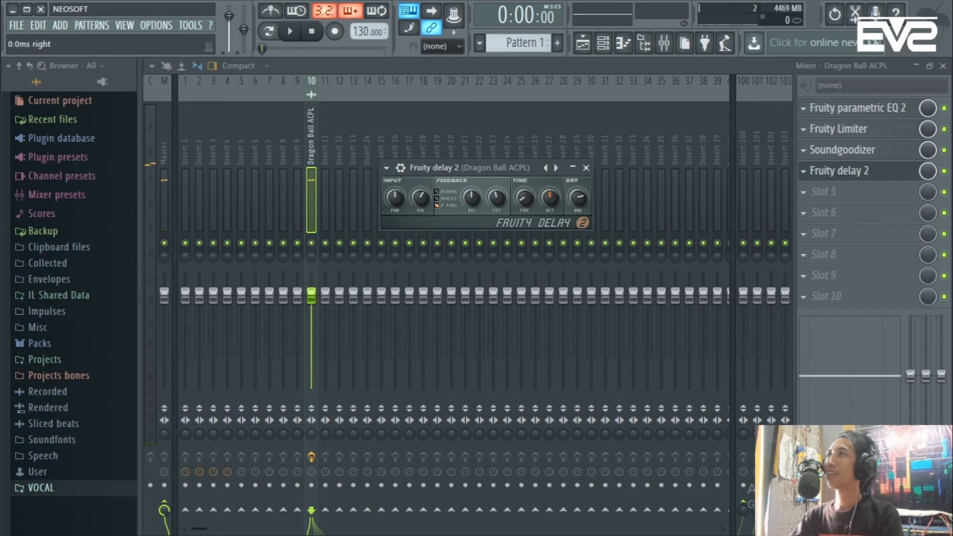
pyautogui.rightClick(548, 196)
pyautogui.click(552, 204)
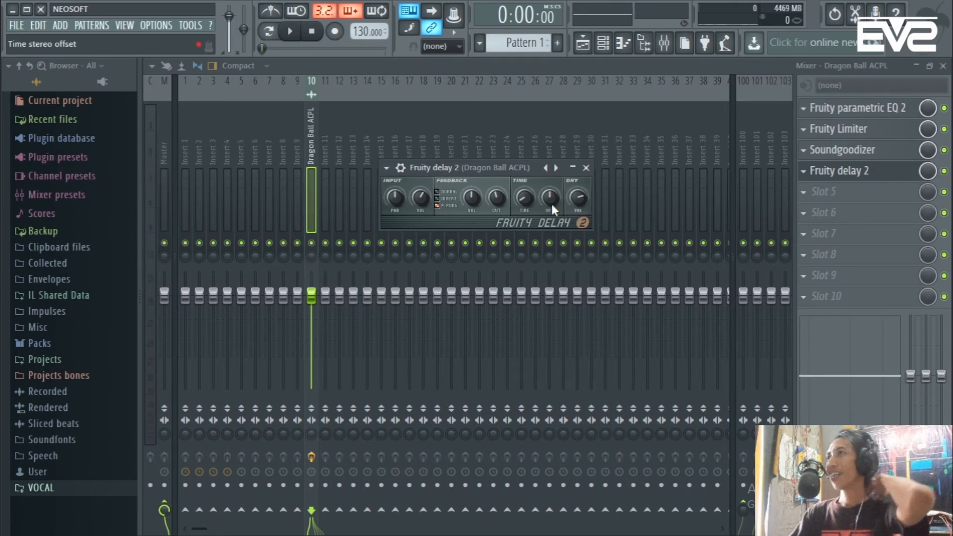
# Close Fruity Delay 2 and load Fruity Reeverb 2 into slot 5 of the Dragon Ball ACPL track.
pyautogui.click(585, 168)
pyautogui.click(858, 194)
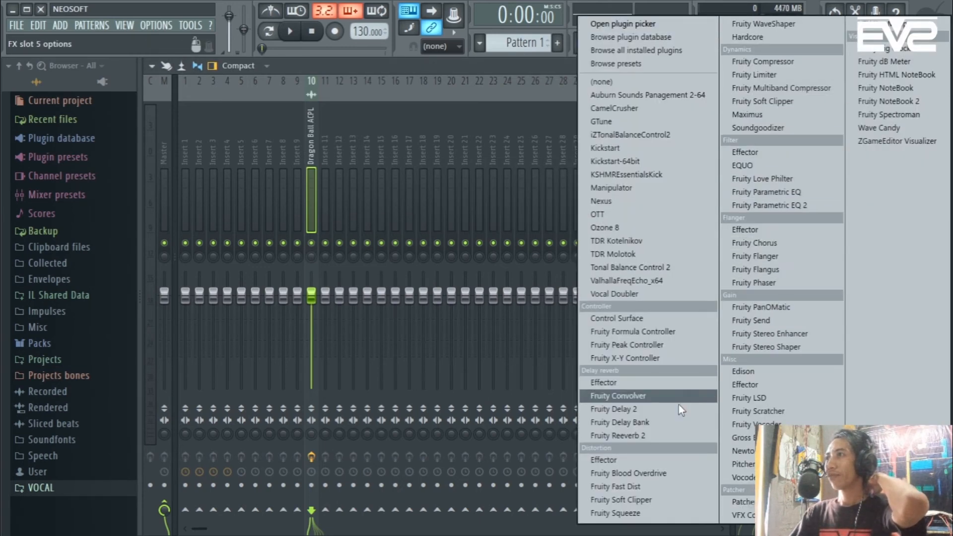
pyautogui.click(656, 436)
# Reduce the reverb's room size, raise early reflections strongly and wet level slightly while auditioning the vocal.
pyautogui.press('space')
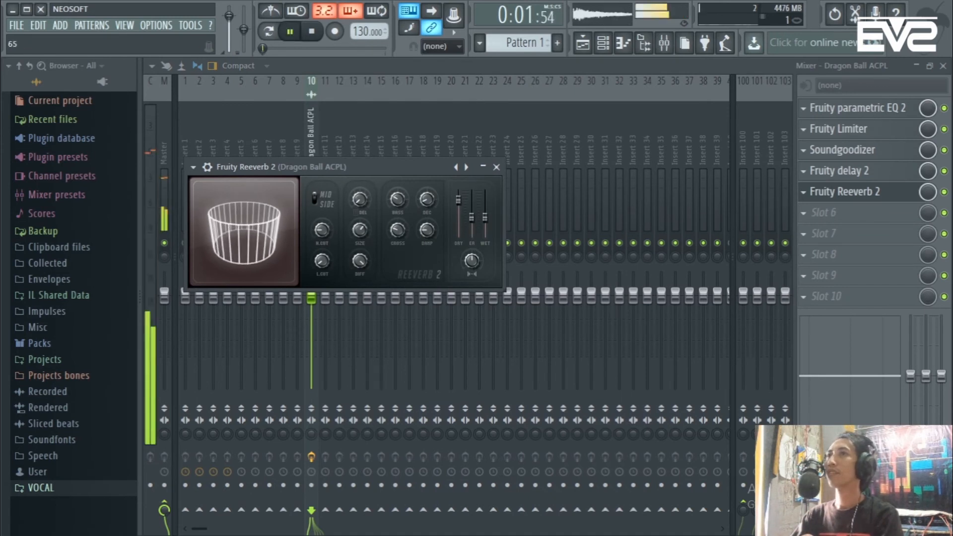
pyautogui.press('space')
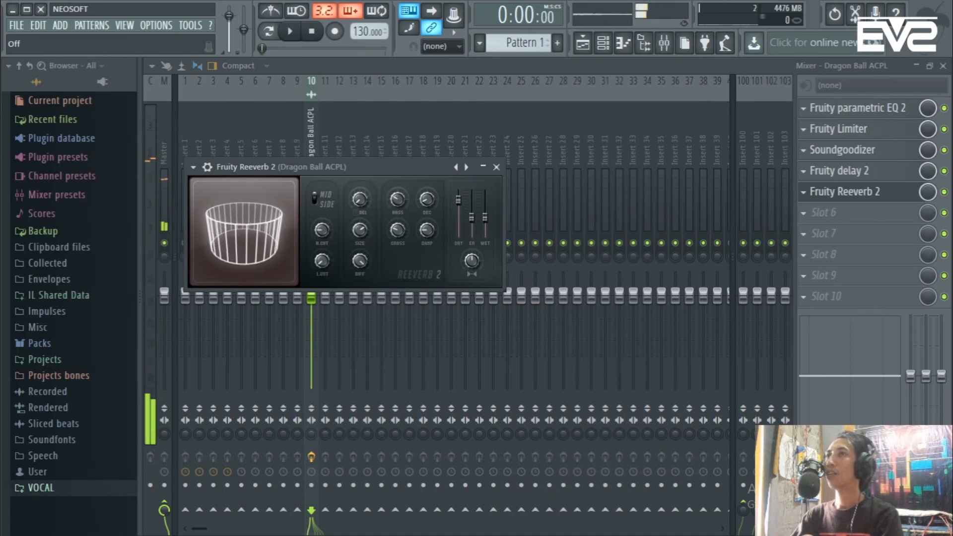
pyautogui.press('space')
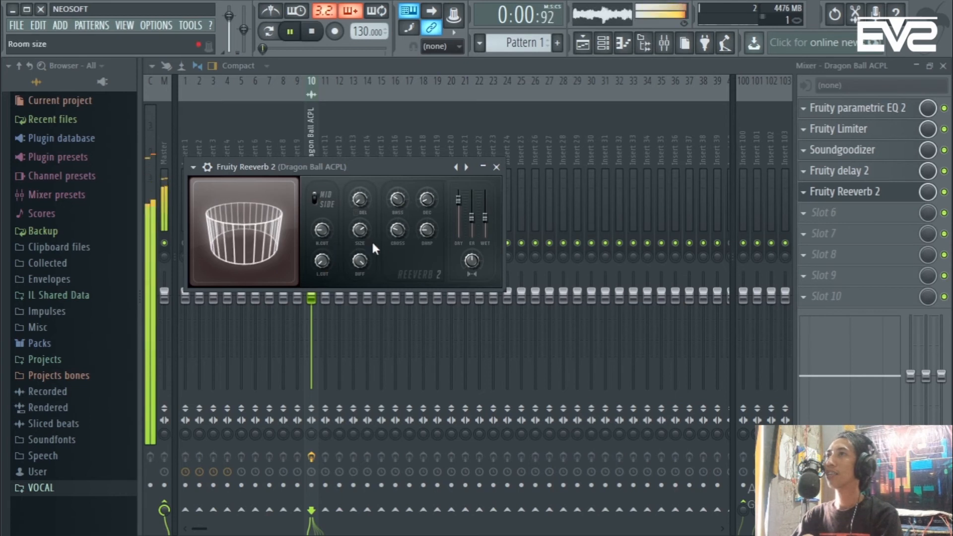
pyautogui.moveTo(476, 216); pyautogui.dragTo(480, 211)
pyautogui.press('space')
pyautogui.moveTo(486, 218); pyautogui.dragTo(485, 213)
pyautogui.press('space')
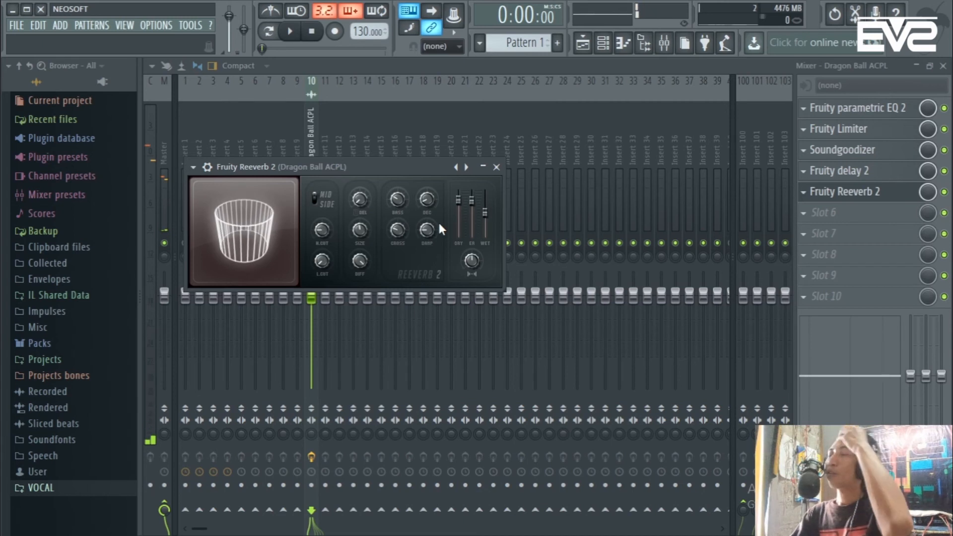
# Fine-tune the reverb's decay time while the vocal plays, stop playback and close Fruity Reeverb 2.
pyautogui.press('space')
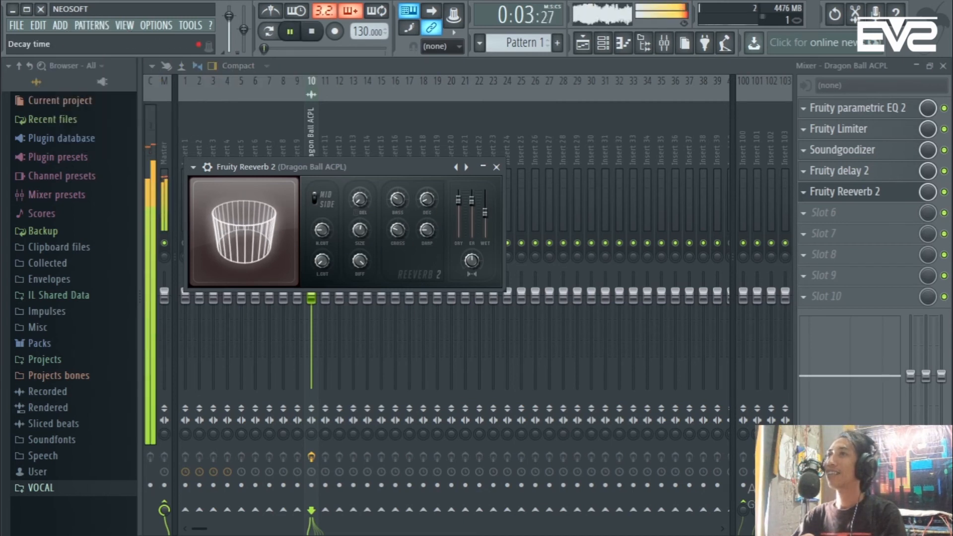
pyautogui.moveTo(427, 198); pyautogui.dragTo(428, 196)
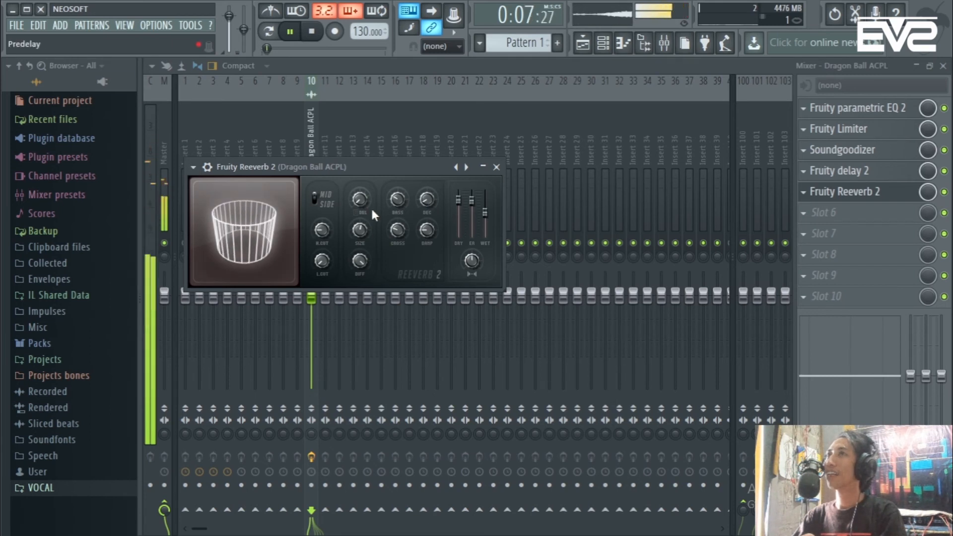
pyautogui.press('space')
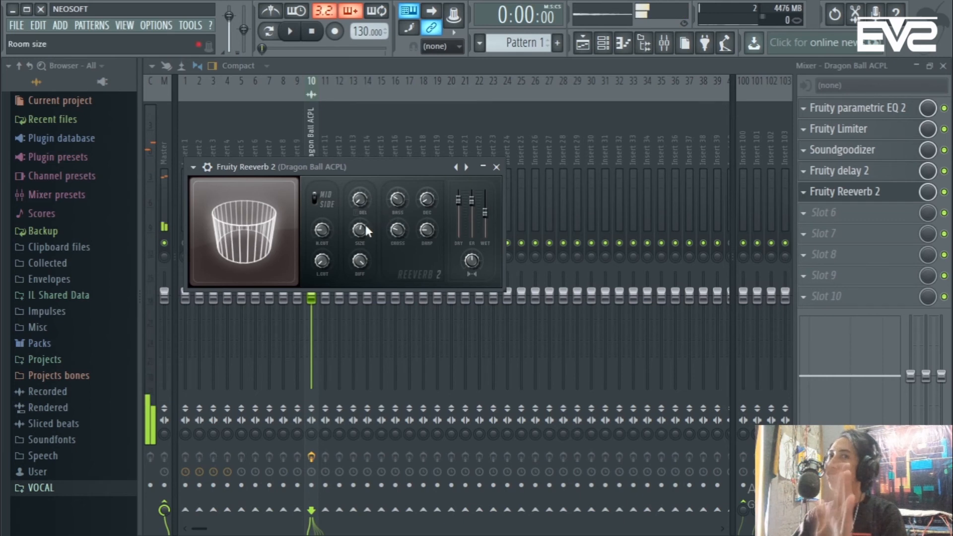
pyautogui.click(496, 167)
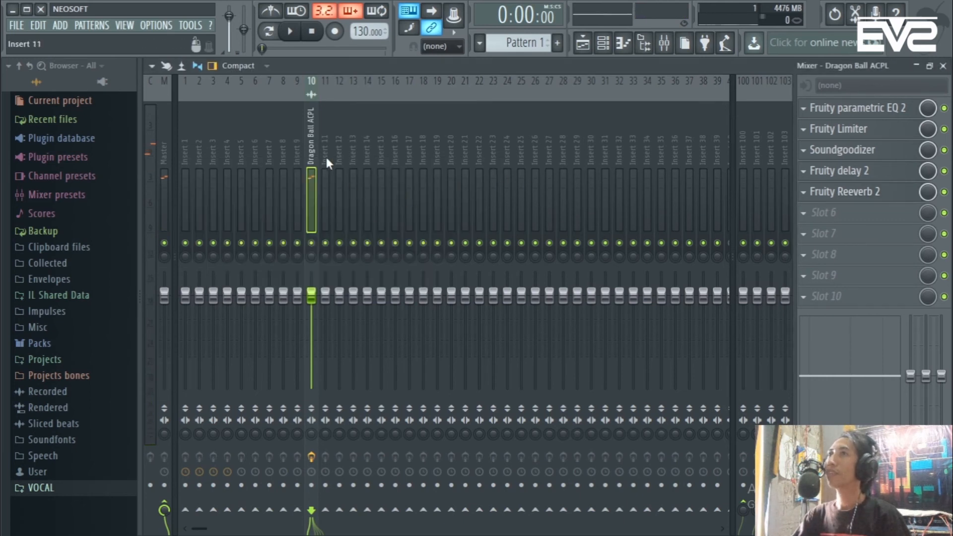
# Load Fruity Stereo Shaper into slot 1 of the empty Insert 11 mixer track and move its window clear.
pyautogui.click(326, 131)
pyautogui.click(314, 133)
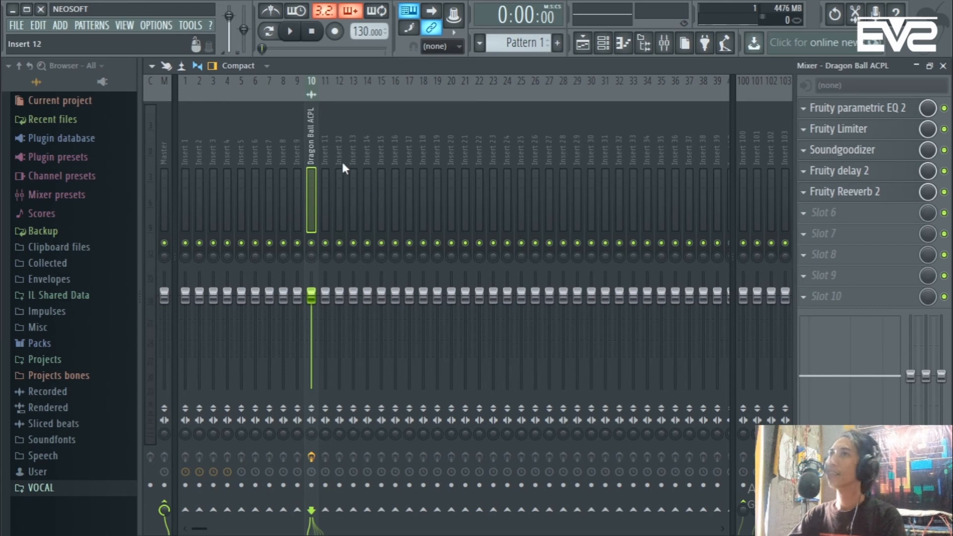
pyautogui.click(325, 139)
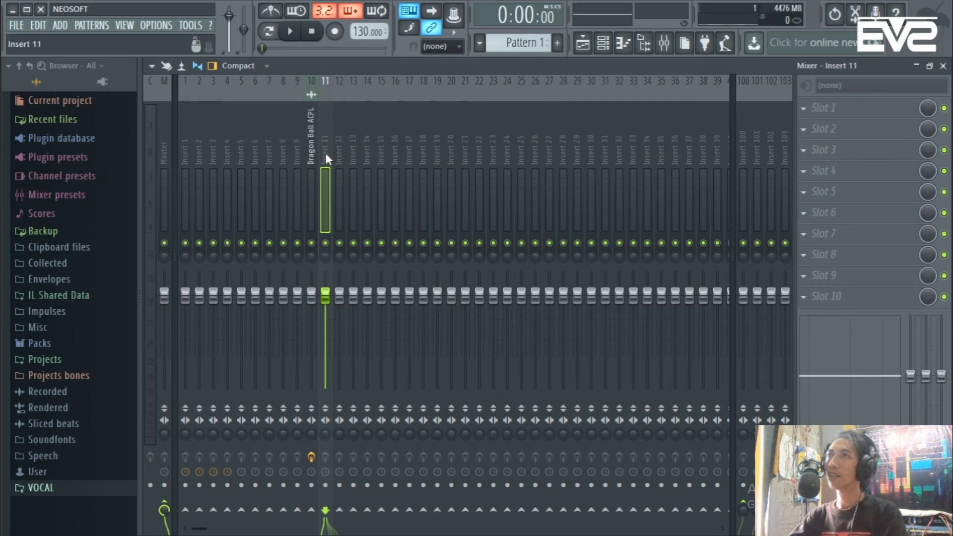
pyautogui.click(821, 108)
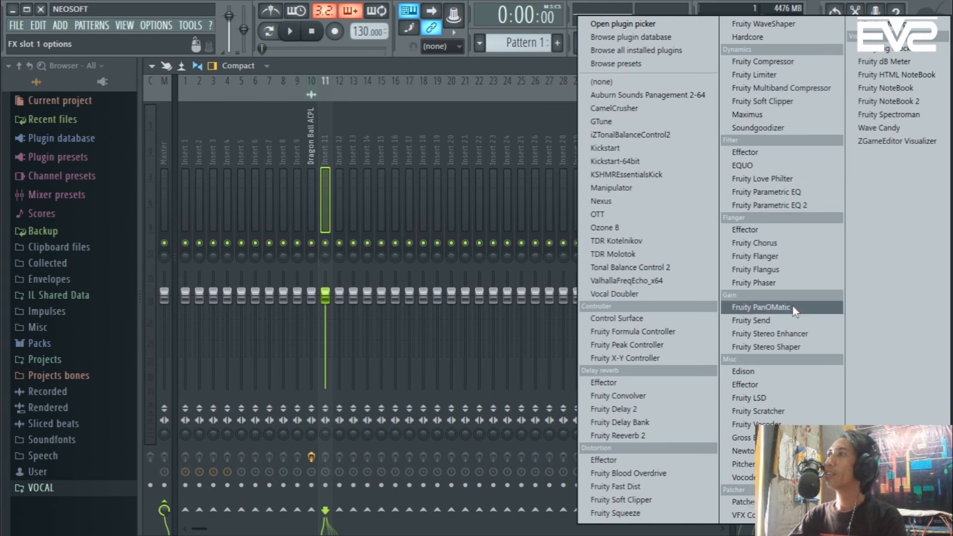
pyautogui.click(792, 347)
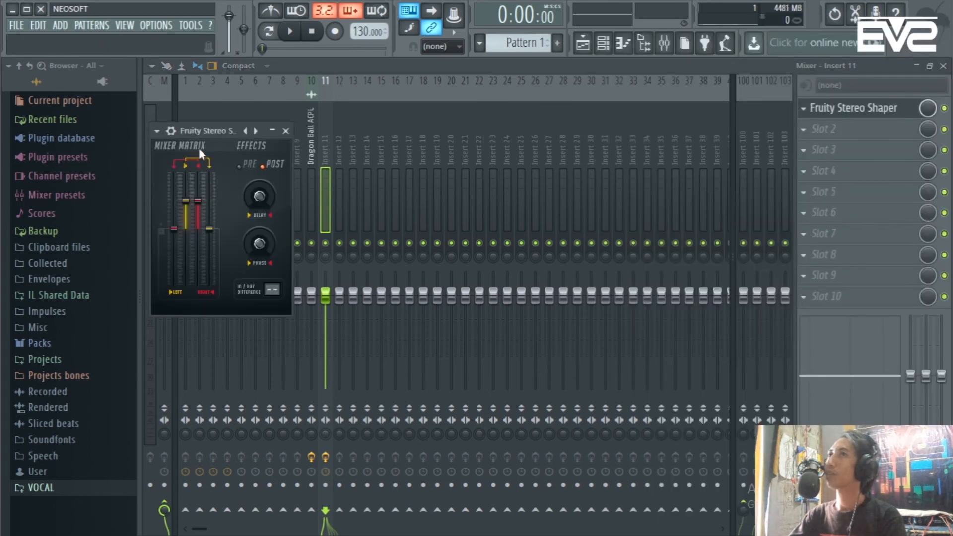
pyautogui.moveTo(201, 129); pyautogui.dragTo(523, 131)
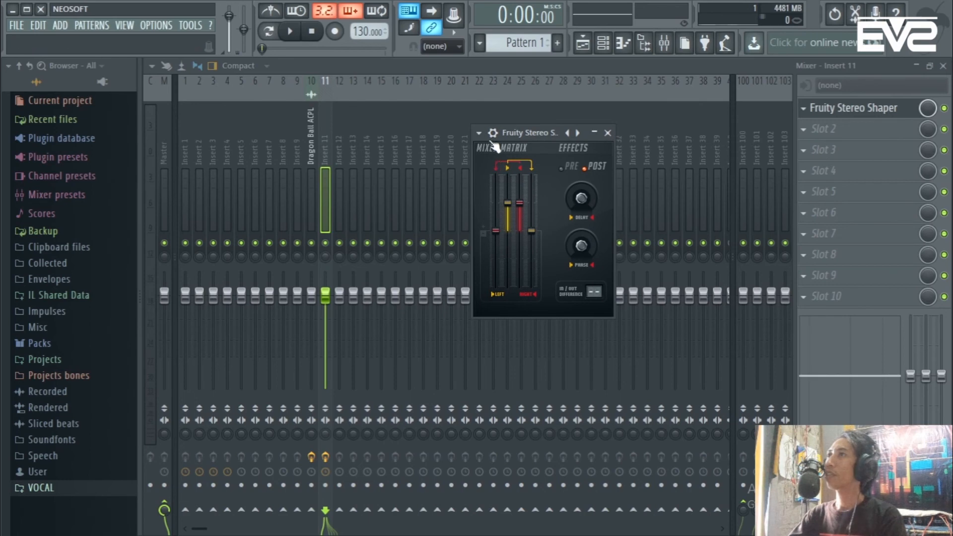
# Look through Fruity Stereo Shaper's presets without applying one, and bring the plugin's window back up.
pyautogui.click(479, 133)
pyautogui.moveTo(499, 172)
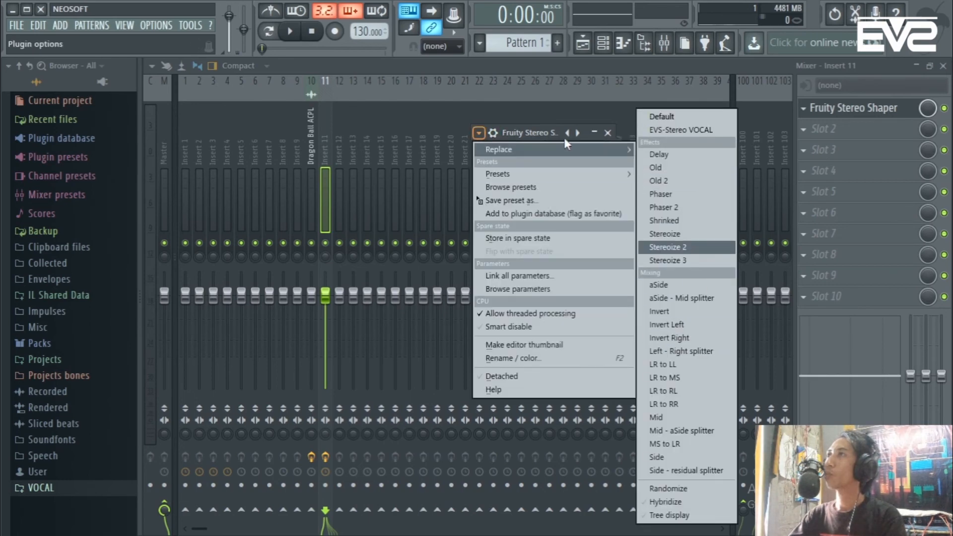
pyautogui.moveTo(556, 147)
pyautogui.click(528, 72)
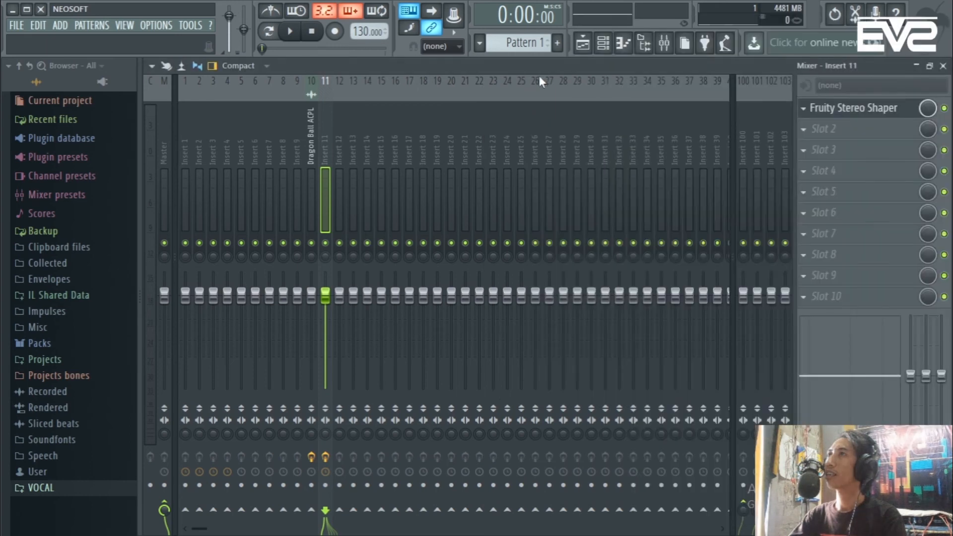
pyautogui.click(855, 112)
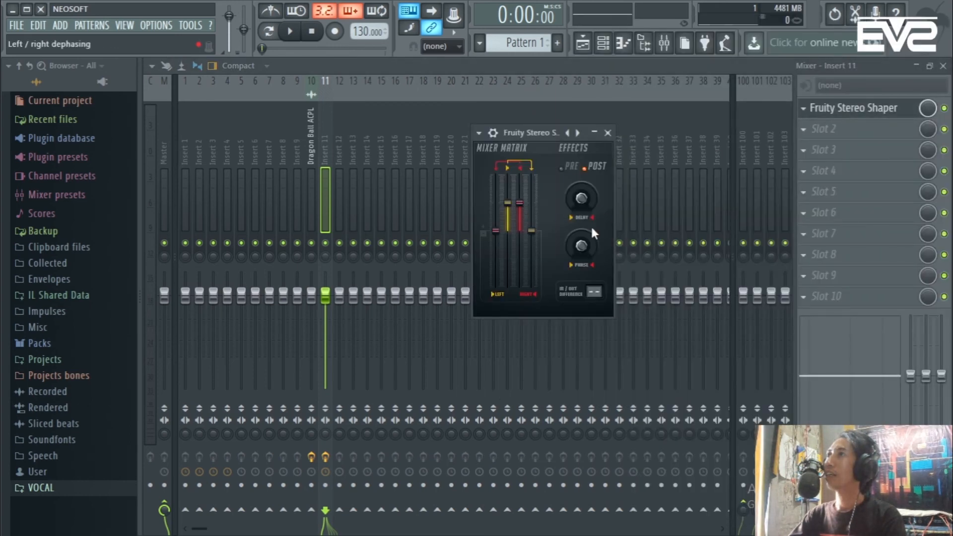
# Raise Fruity Stereo Shaper's delay slightly, close the plugin and briefly audition the Dragon Ball ACPL track.
pyautogui.moveTo(584, 201); pyautogui.dragTo(583, 197)
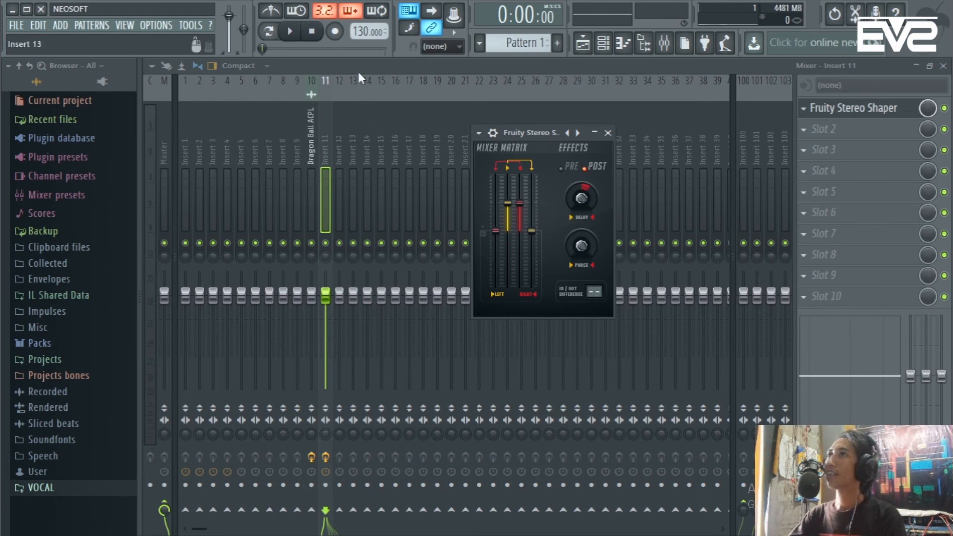
pyautogui.press('Escape')
pyautogui.click(313, 151)
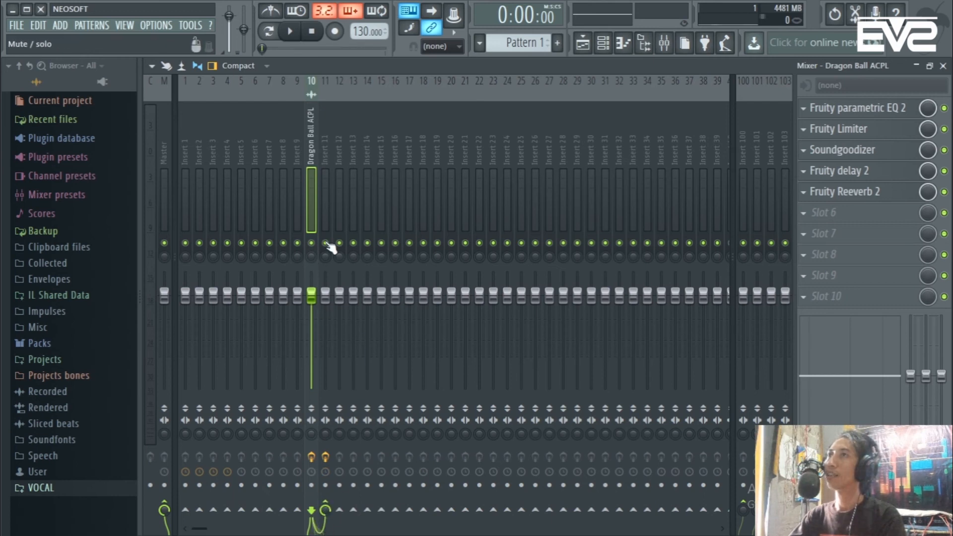
pyautogui.press('space')
pyautogui.press('space')
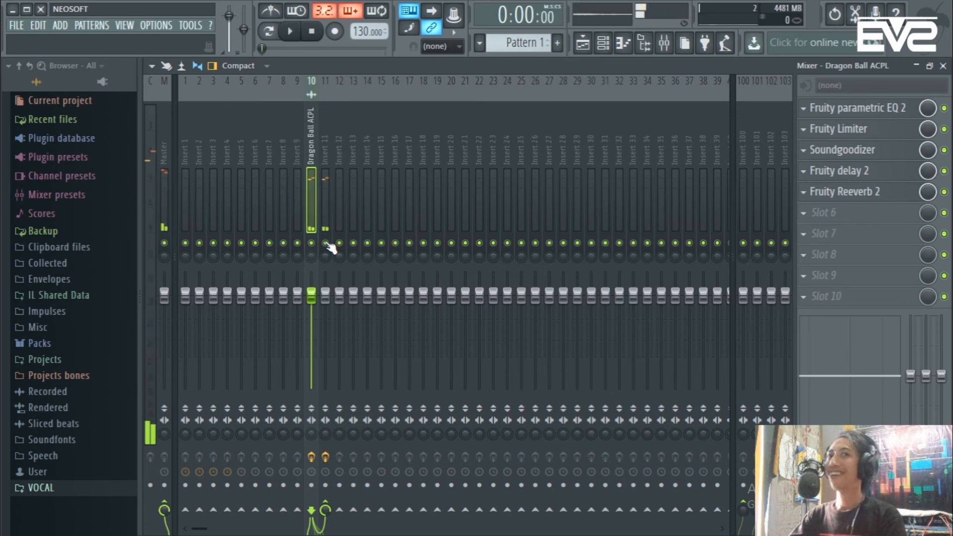
# Lower Insert 11's volume to silence, then bring it up gradually to 40% (-16.0 dB) while auditioning the vocal.
pyautogui.moveTo(325, 296); pyautogui.dragTo(325, 388)
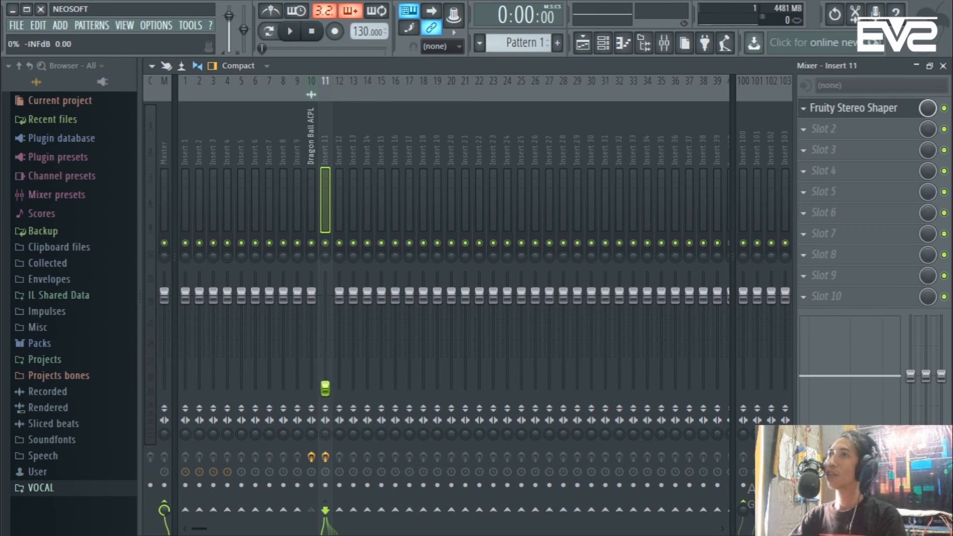
pyautogui.press('space')
pyautogui.moveTo(325, 388)
pyautogui.mouseDown()
pyautogui.moveTo(325, 372)
pyautogui.moveTo(327, 385)
pyautogui.mouseUp()
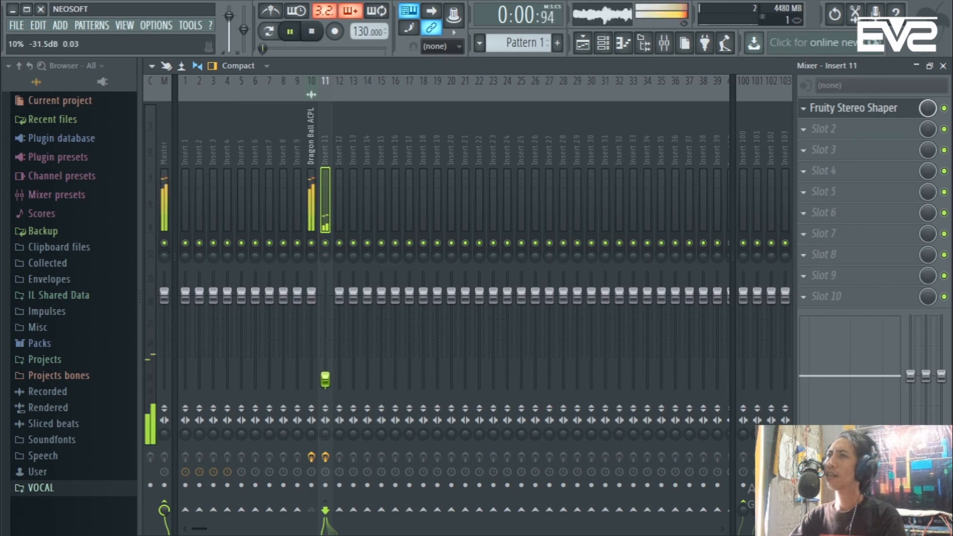
pyautogui.press('space')
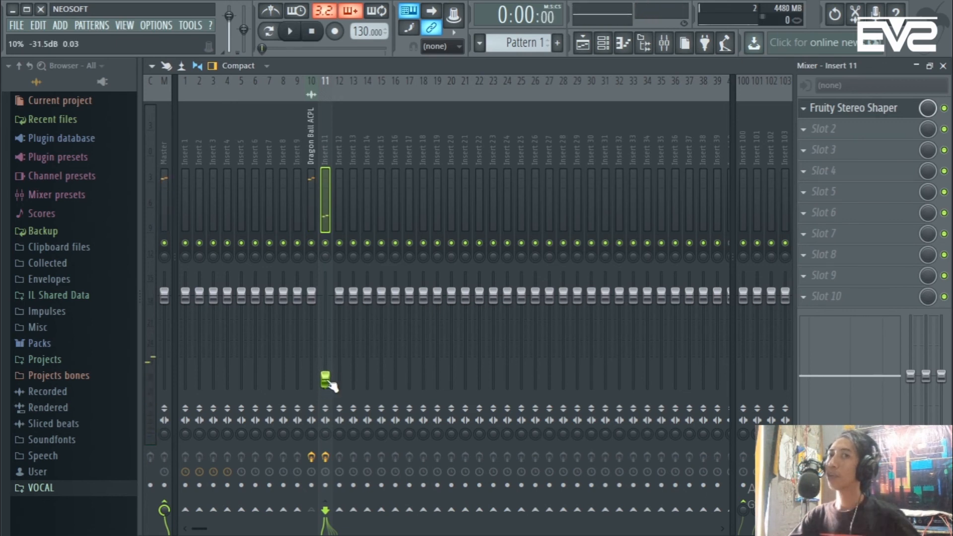
pyautogui.moveTo(325, 379); pyautogui.dragTo(329, 389)
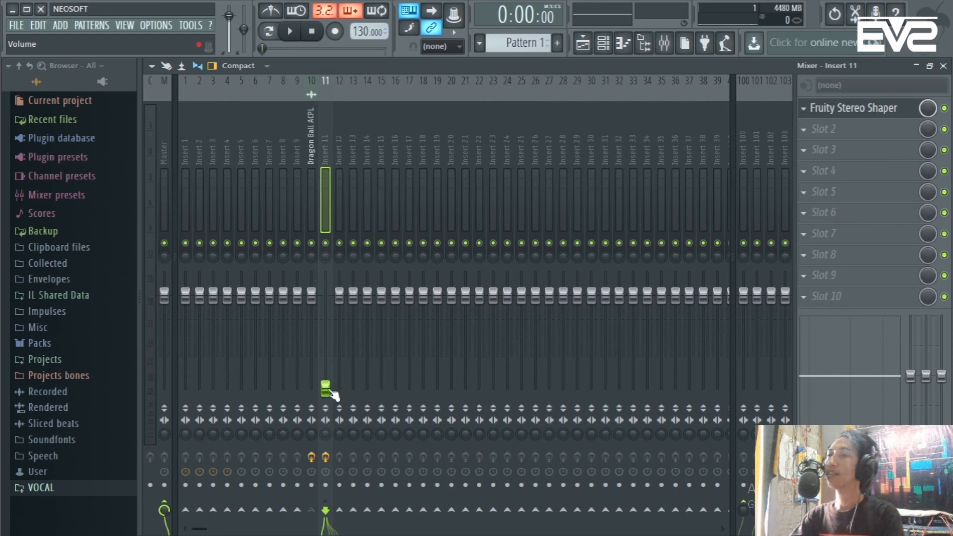
pyautogui.moveTo(325, 389); pyautogui.dragTo(325, 360)
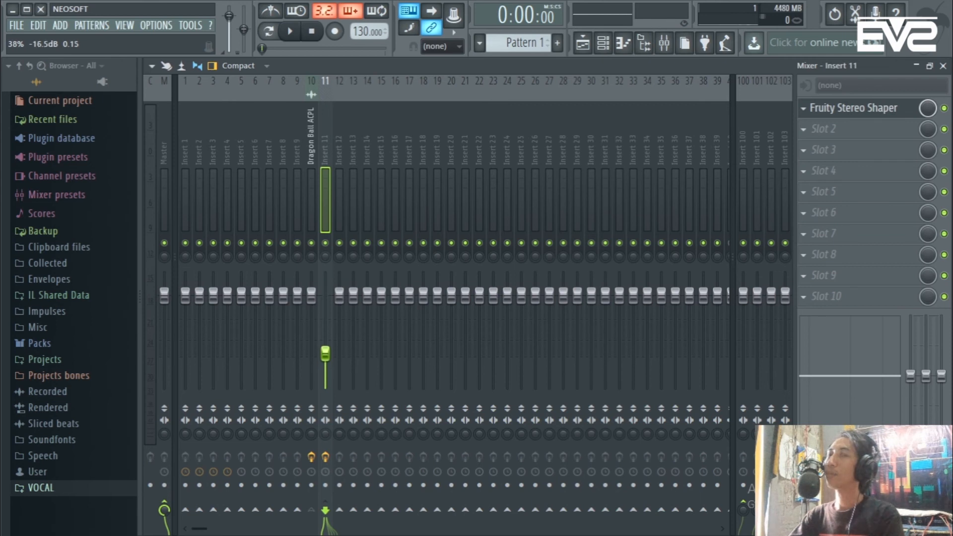
pyautogui.press('space')
pyautogui.moveTo(330, 356)
pyautogui.mouseDown()
pyautogui.moveTo(331, 388)
pyautogui.moveTo(330, 356)
pyautogui.mouseUp()
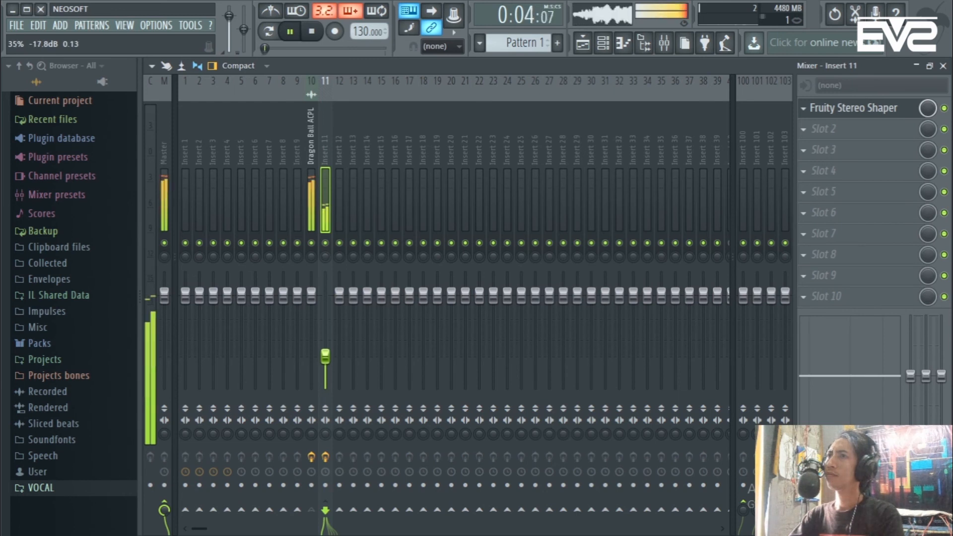
pyautogui.moveTo(325, 356); pyautogui.dragTo(326, 352)
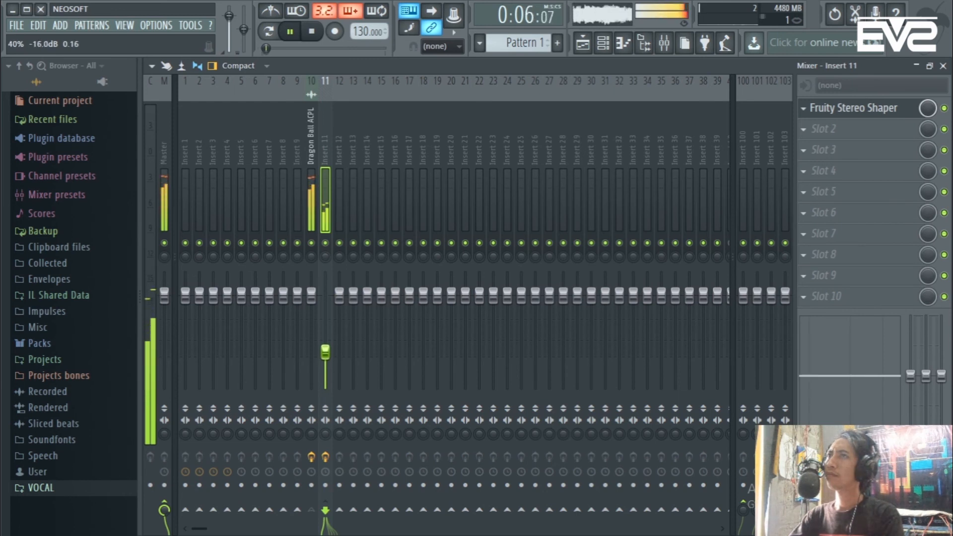
pyautogui.press('space')
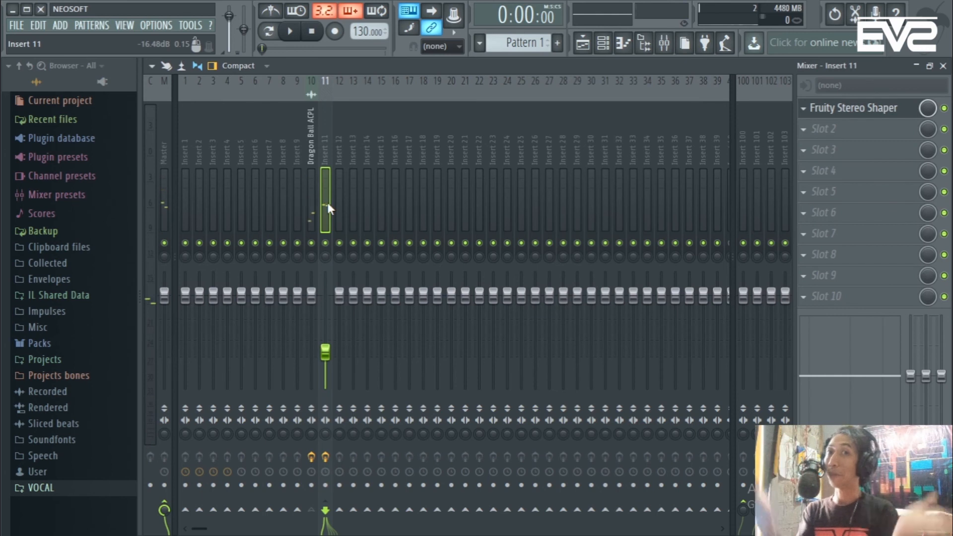
# Rename the Insert 11 mixer track as Vocal Stereo.
pyautogui.rightClick(328, 127)
pyautogui.click(380, 99)
pyautogui.write('SE')
pyautogui.press('BackSpace')
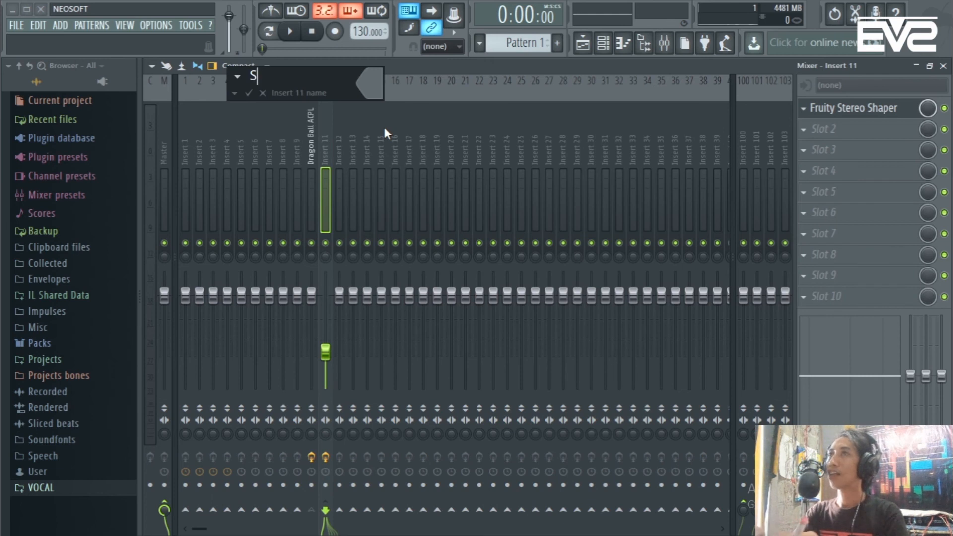
pyautogui.press('BackSpace')
pyautogui.write('Vocal Stereo')
pyautogui.click(248, 92)
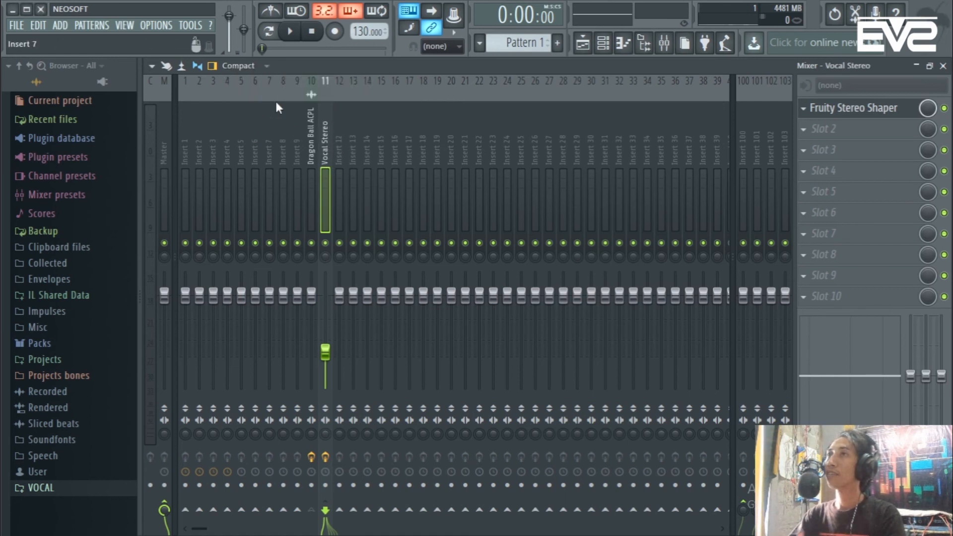
# Play the vocal while switching between the Dragon Ball ACPL and Vocal Stereo tracks to check their levels and effects.
pyautogui.click(316, 149)
pyautogui.click(322, 148)
pyautogui.click(311, 151)
pyautogui.press('space')
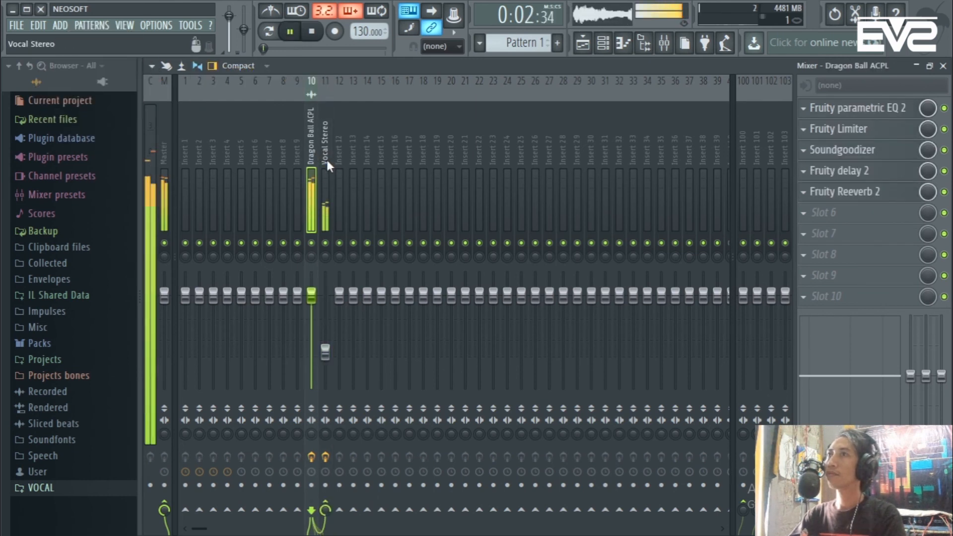
pyautogui.click(327, 160)
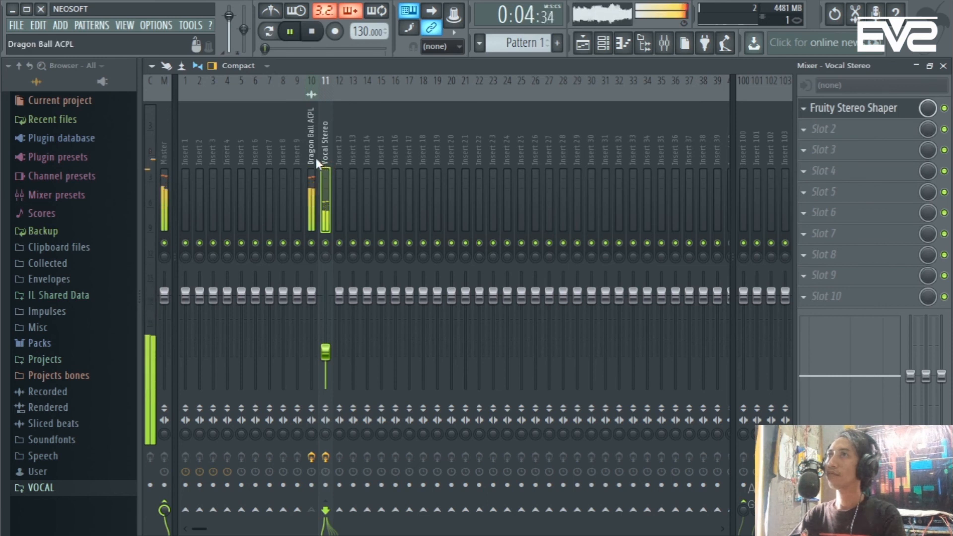
pyautogui.click(313, 157)
pyautogui.press('space')
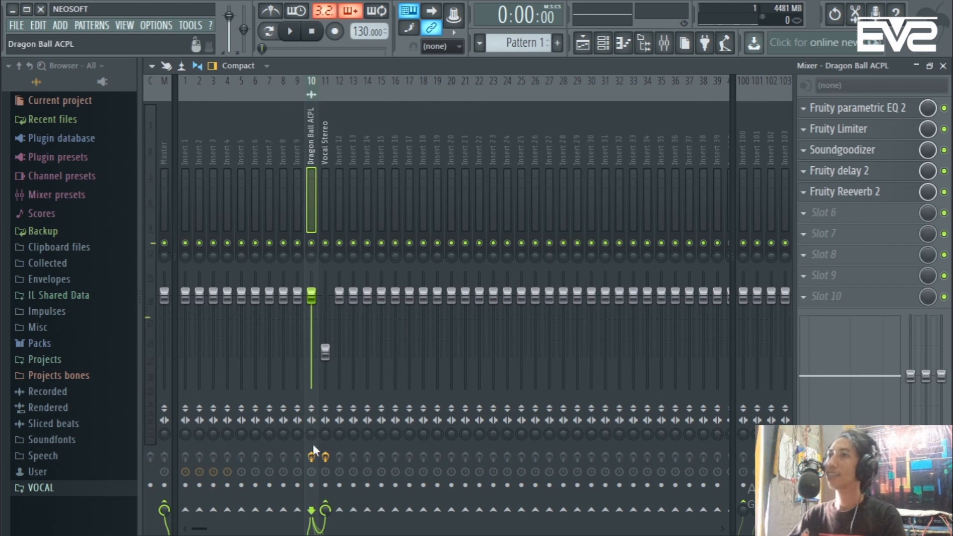
# Compare the vocal with both tracks' effects bypassed and re-enabled during playback, then stop.
pyautogui.press('space')
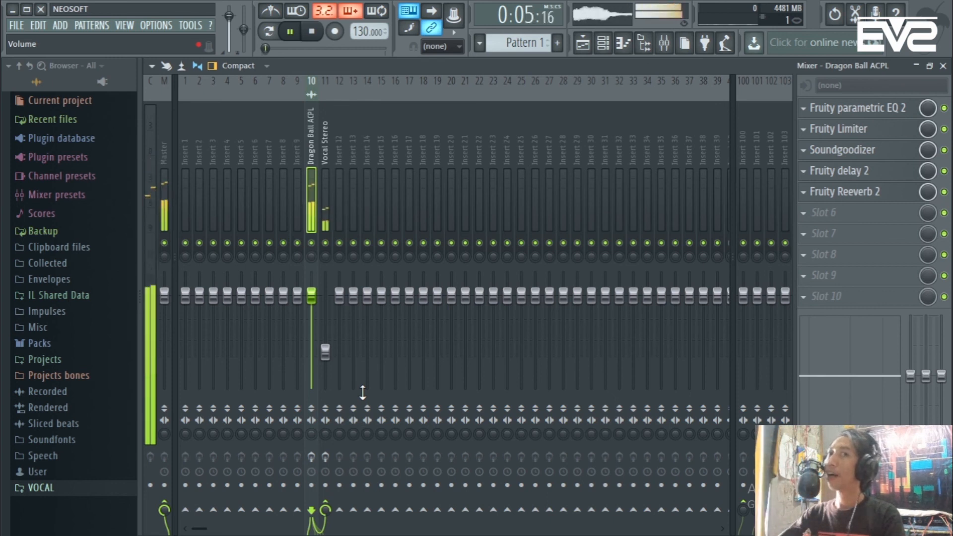
pyautogui.click(311, 457)
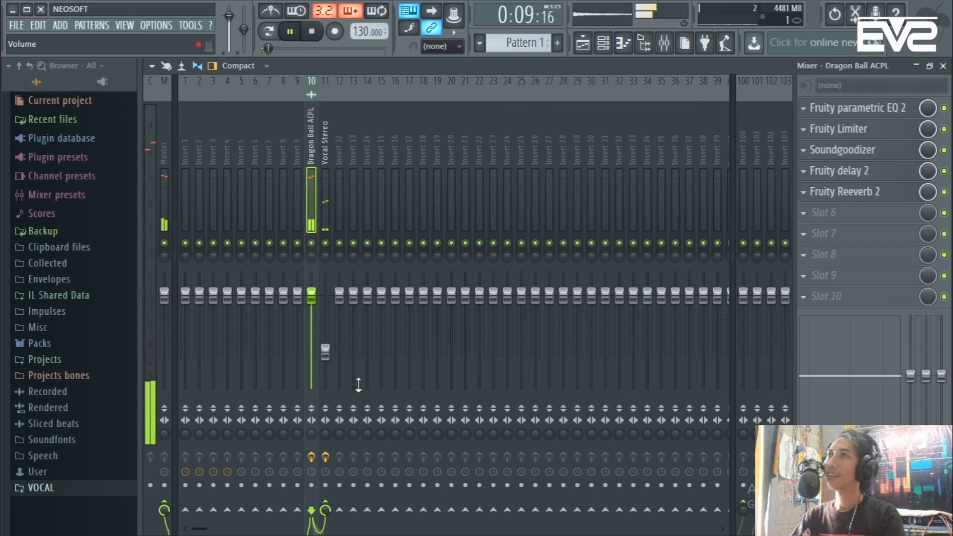
pyautogui.press('space')
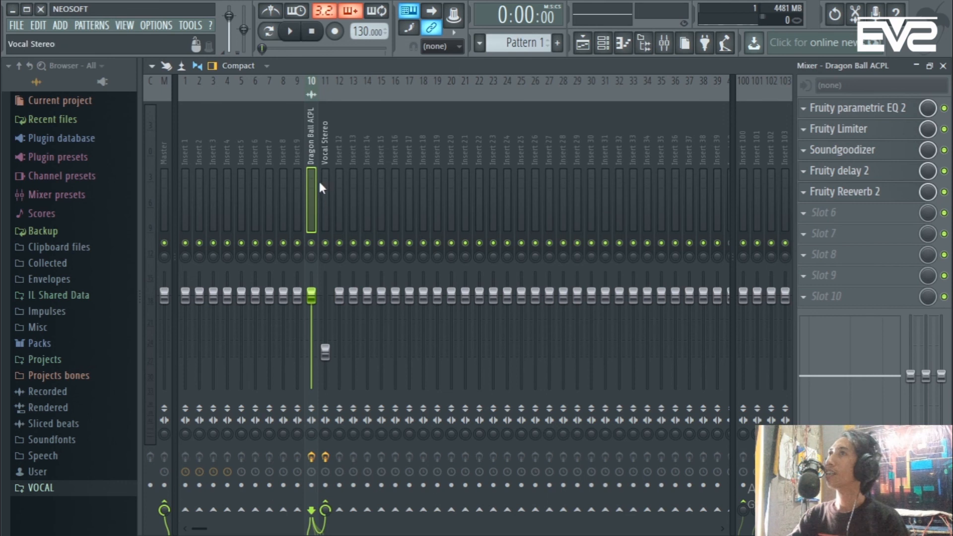
pyautogui.click(326, 169)
pyautogui.click(317, 154)
pyautogui.click(323, 154)
pyautogui.click(315, 156)
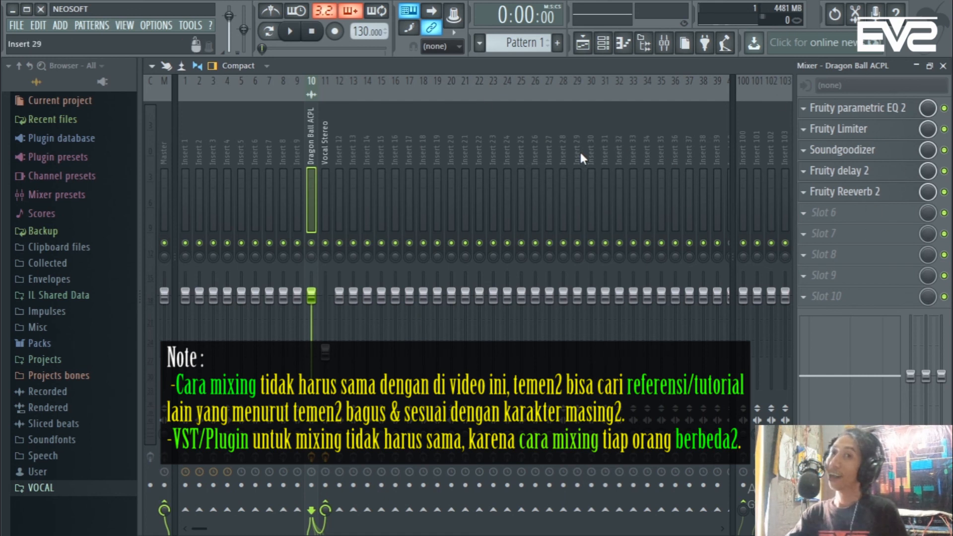
pyautogui.click(328, 156)
pyautogui.click(314, 156)
pyautogui.click(324, 156)
pyautogui.click(315, 154)
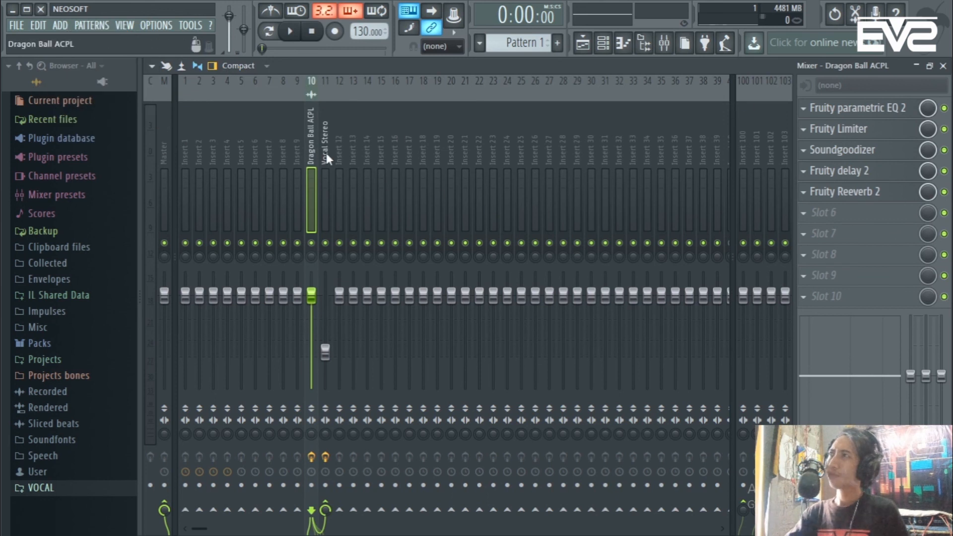